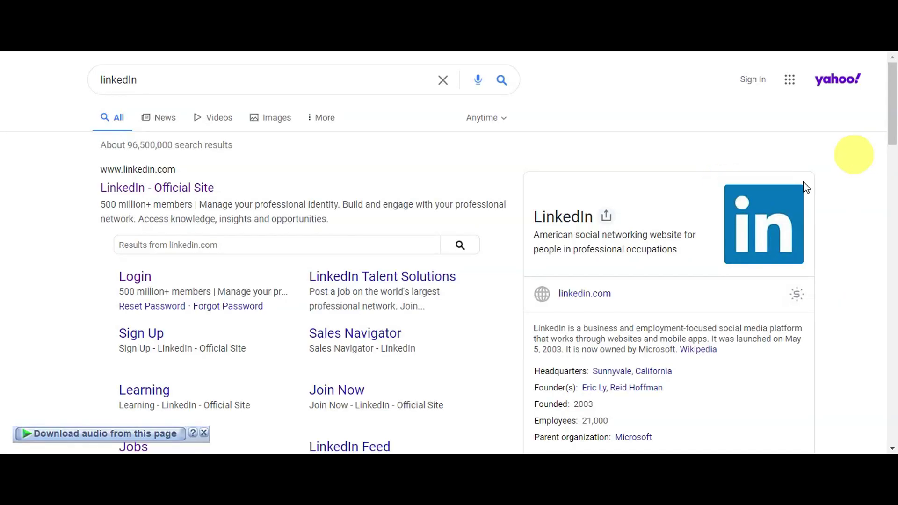
Dismiss the download bar and open the Me account menu on the LinkedIn home feed.
left_click(204, 433)
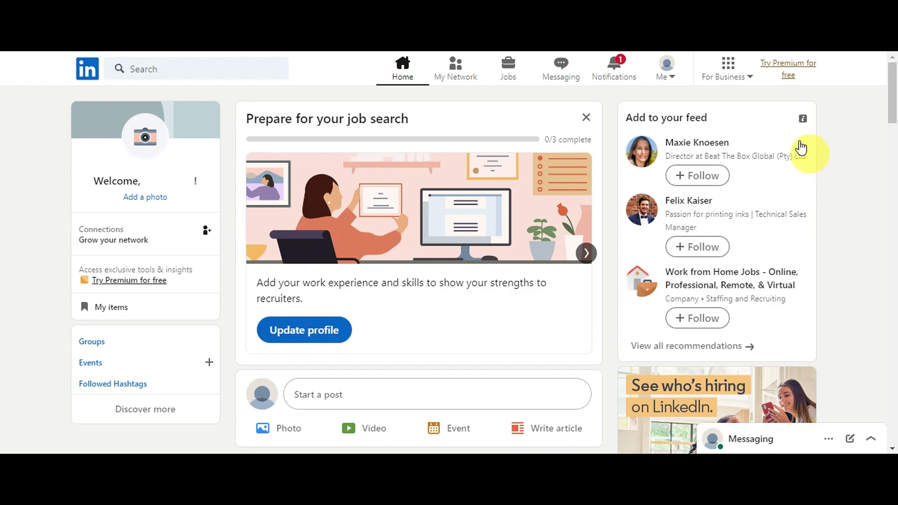
left_click(671, 78)
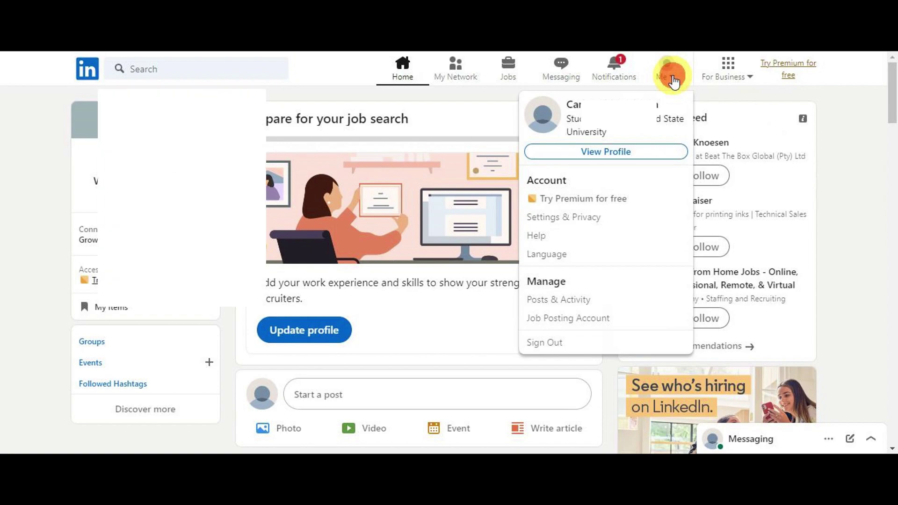
Go to your profile, close the profile visibility notice, and bring up the Add photo dialog.
left_click(673, 152)
scroll(783, 171, "down", 3)
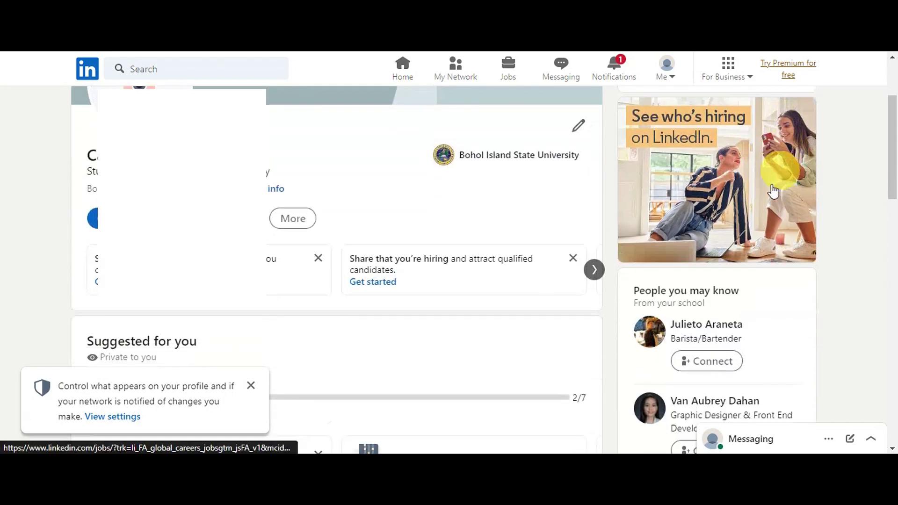
left_click(248, 383)
scroll(468, 302, "up", 3)
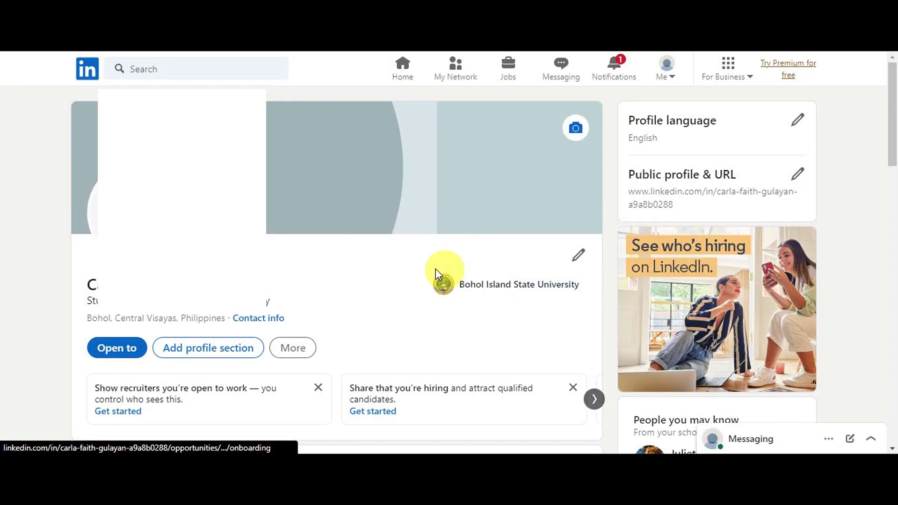
left_click(93, 213)
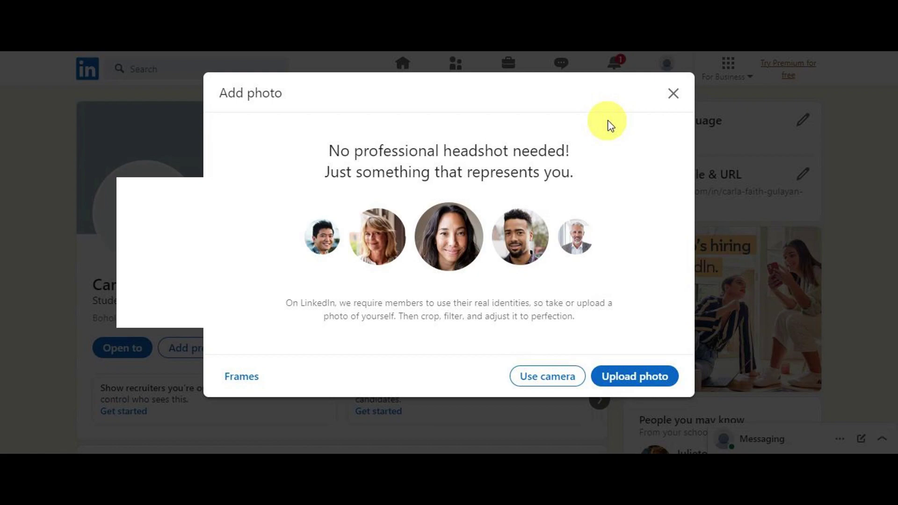
Close the Add photo and Add background photo dialogs without adding images.
left_click(672, 94)
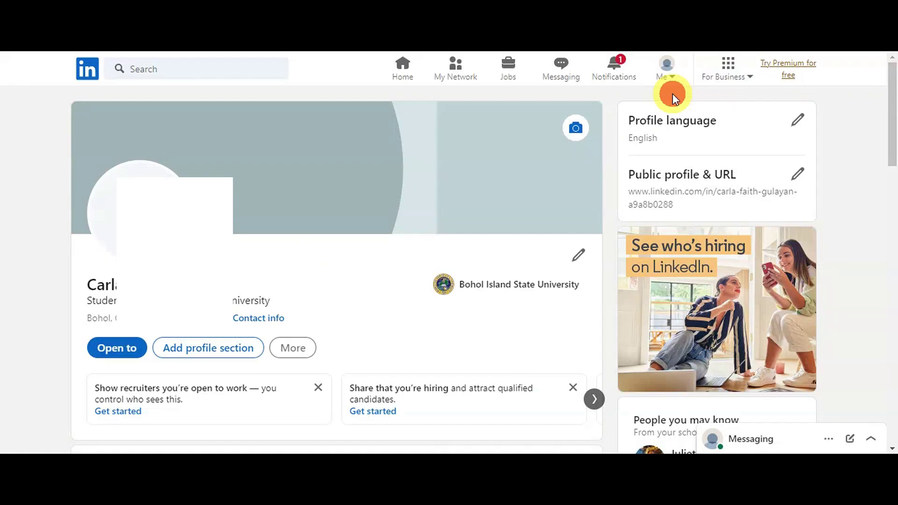
left_click(577, 126)
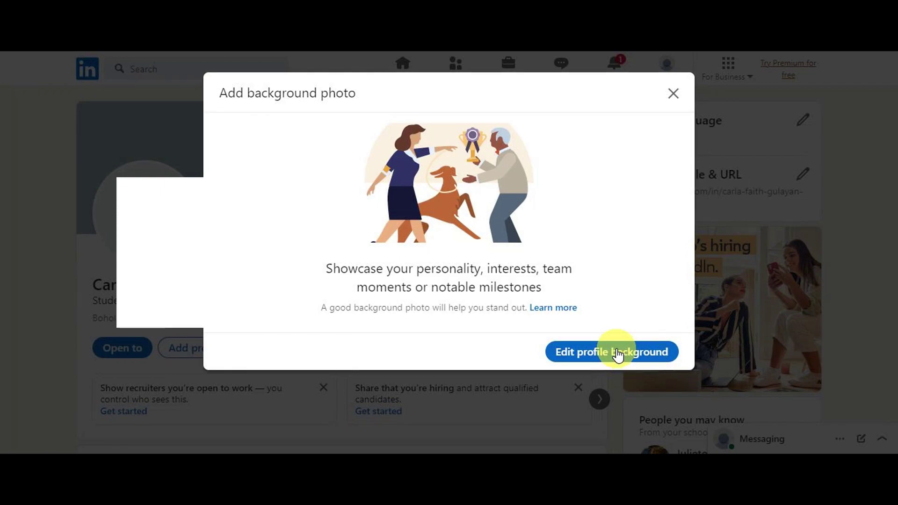
left_click(674, 94)
scroll(631, 290, "down", 1)
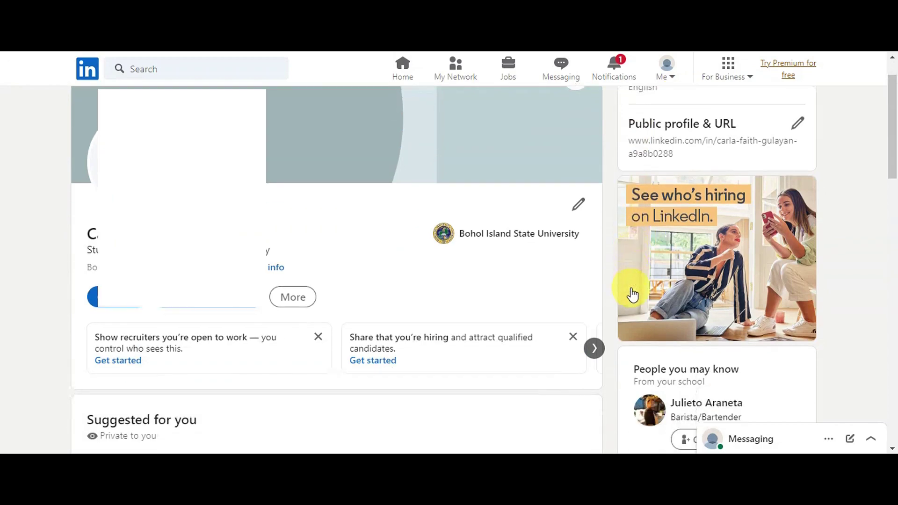
scroll(631, 290, "down", 2)
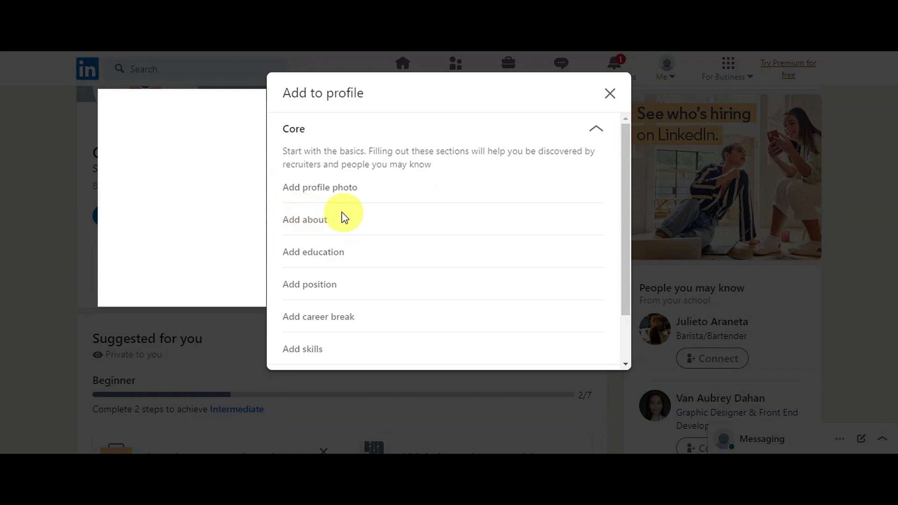
left_click(317, 223)
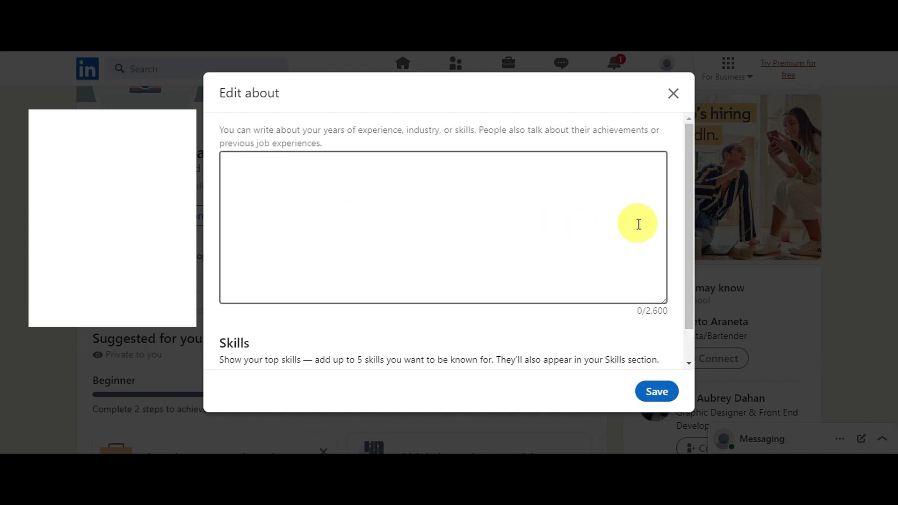
scroll(639, 224, "down", 1)
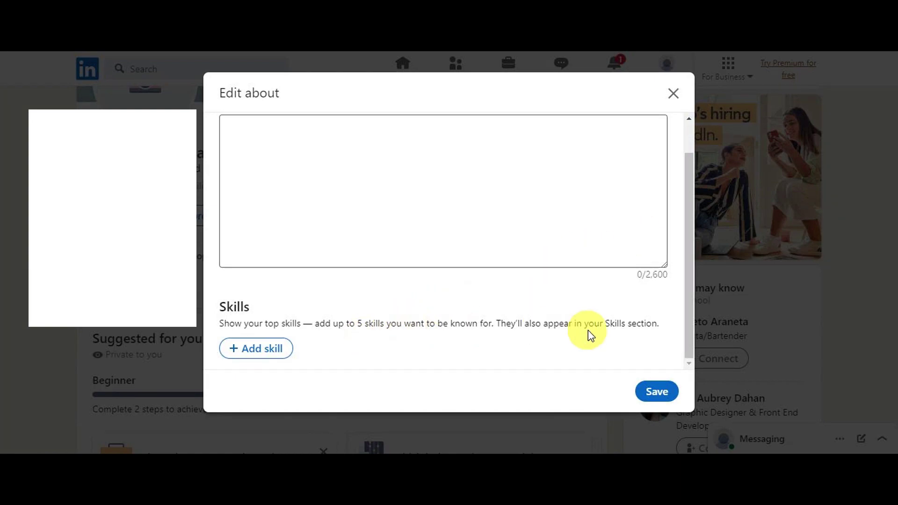
left_click(256, 347)
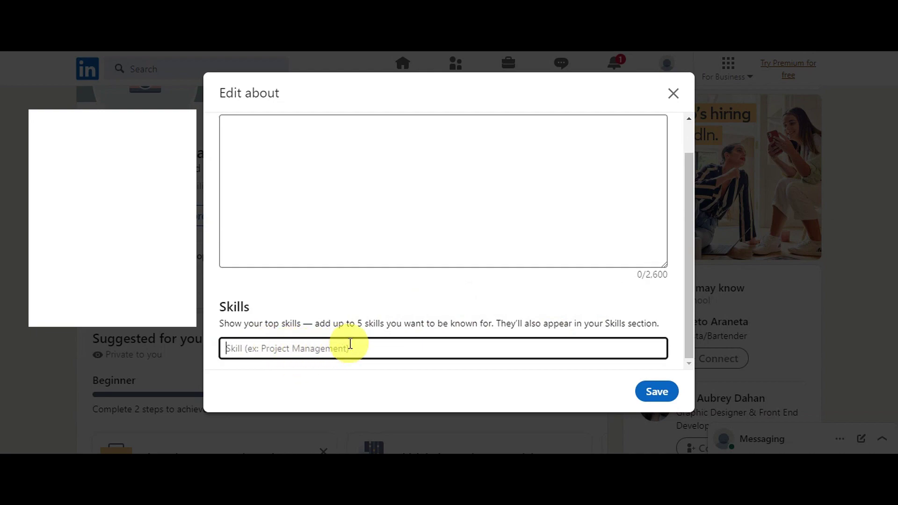
left_click(653, 392)
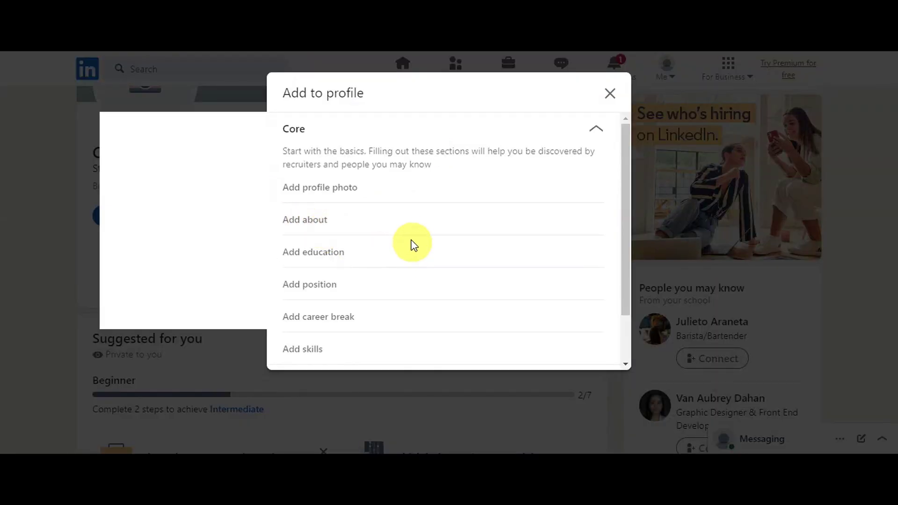
scroll(411, 245, "down", 2)
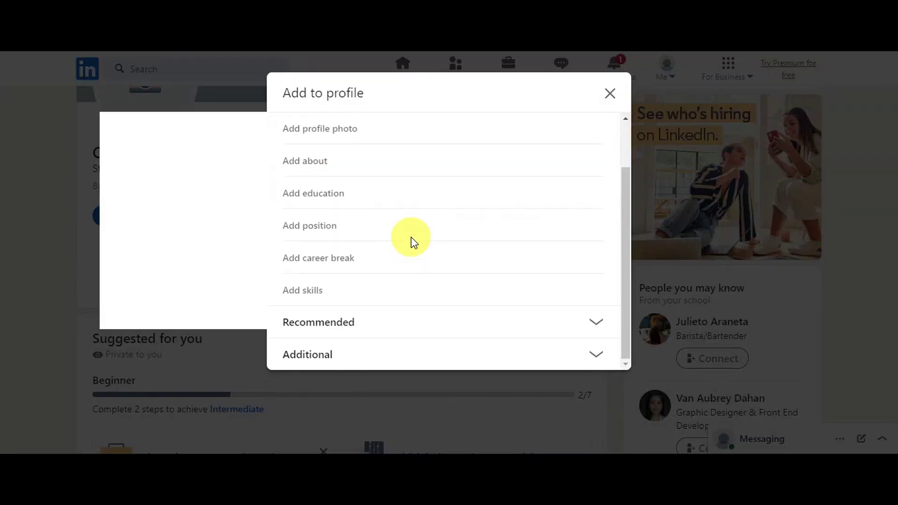
left_click(330, 191)
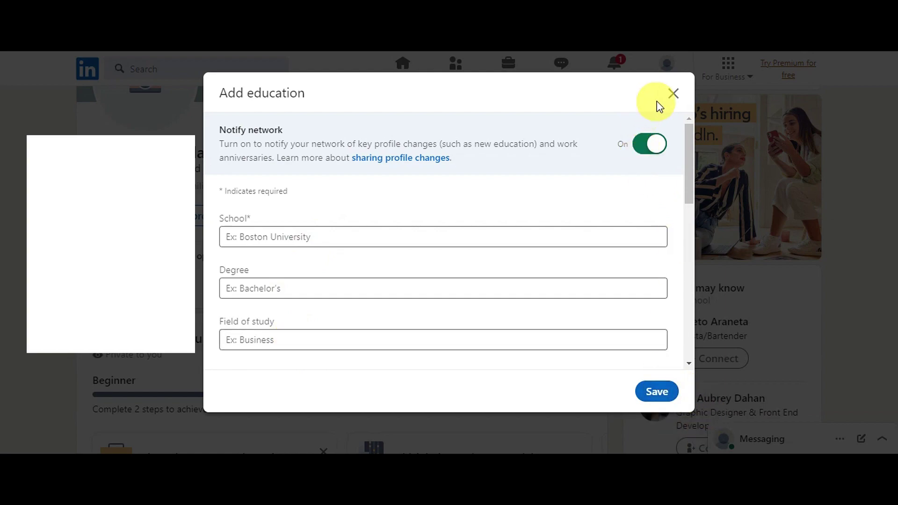
left_click(671, 100)
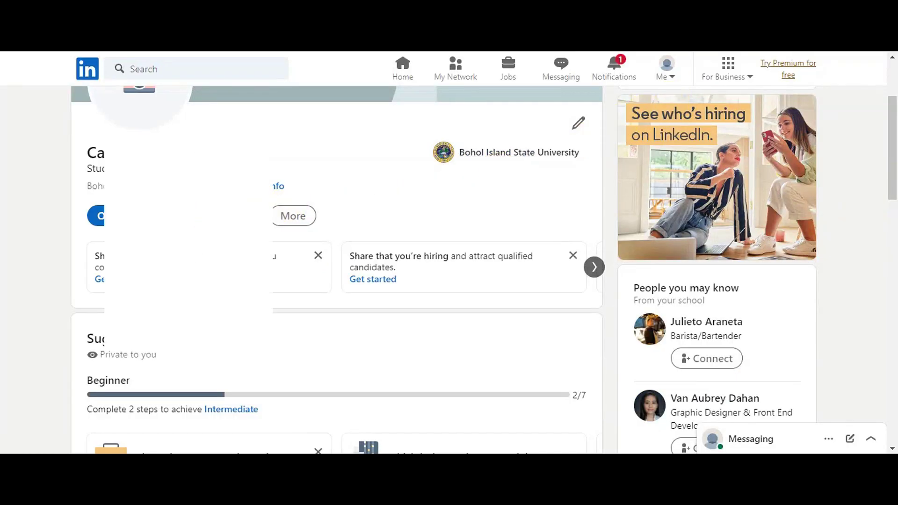
left_click(243, 214)
scroll(511, 243, "down", 2)
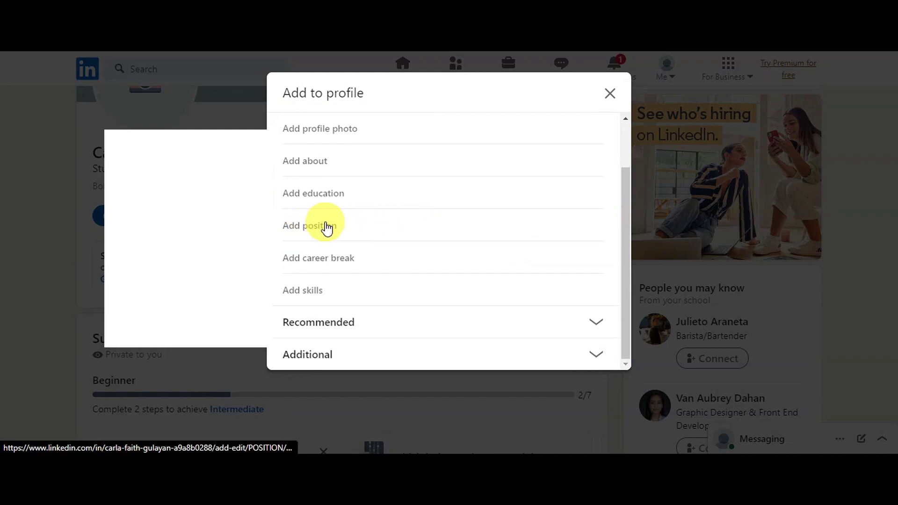
Open the Add experience form and look over its employment type and location type choices.
left_click(311, 229)
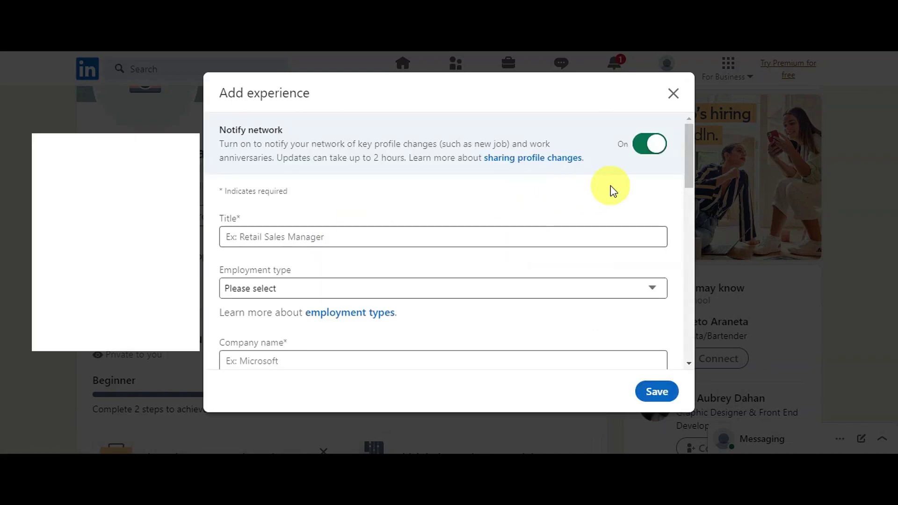
scroll(671, 204, "down", 2)
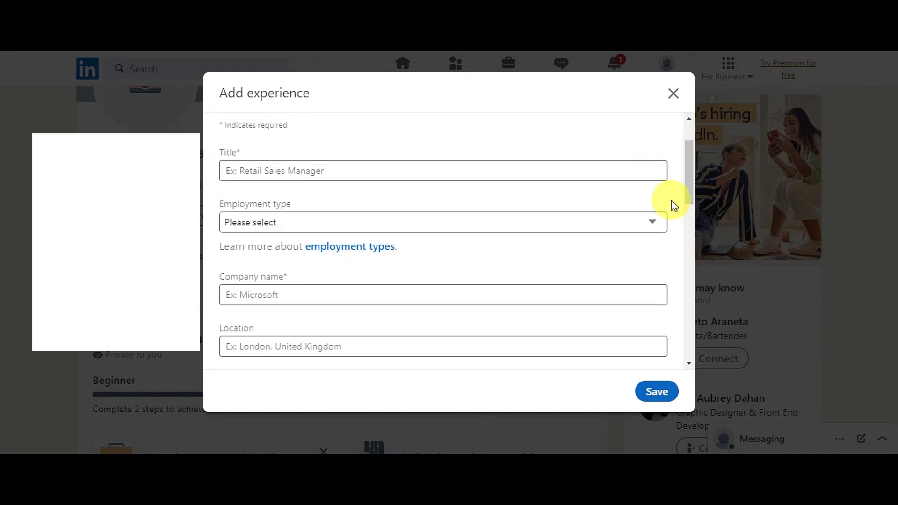
left_click(477, 173)
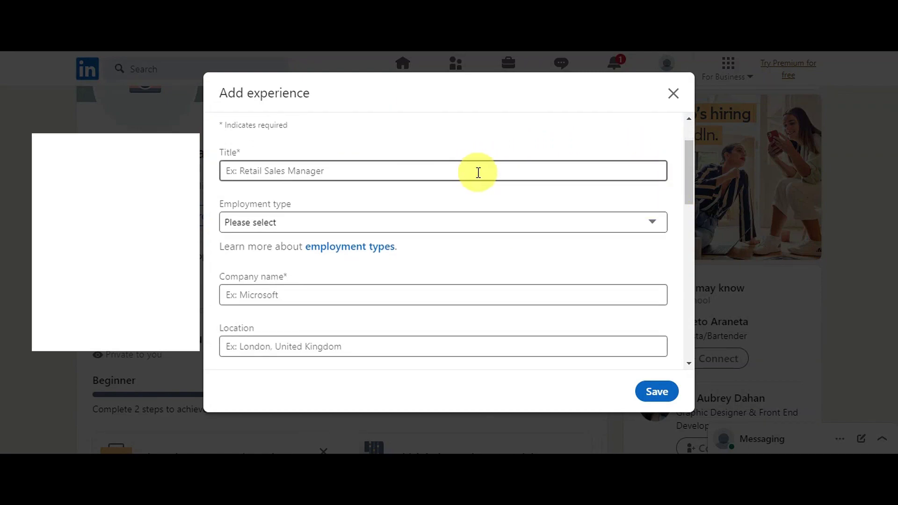
left_click(491, 215)
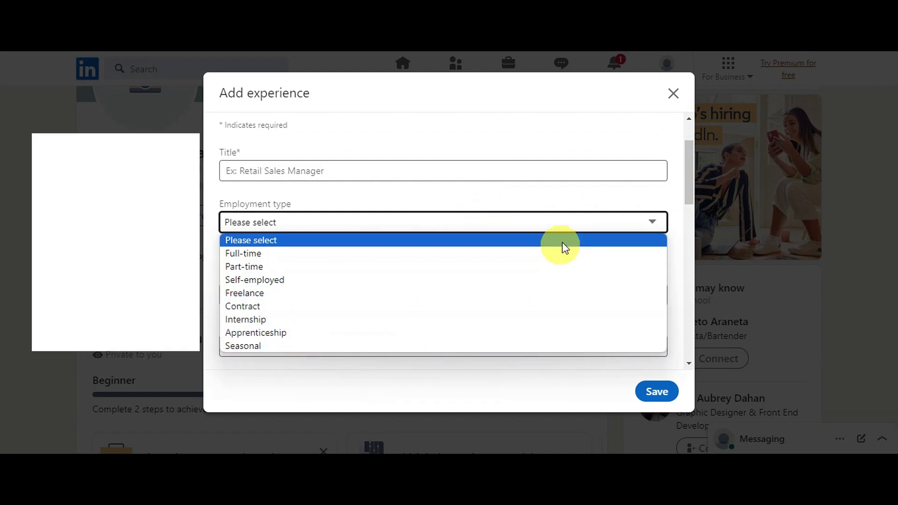
left_click(660, 231)
scroll(656, 225, "down", 2)
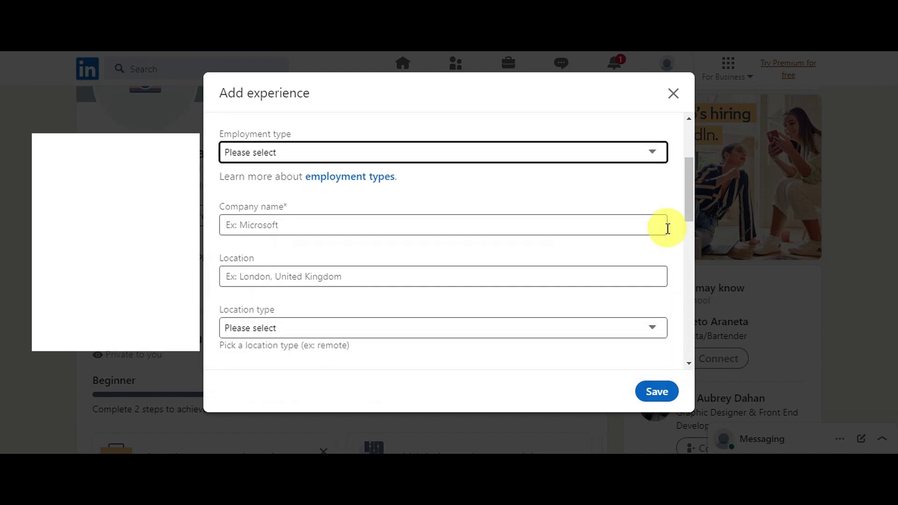
scroll(519, 179, "down", 2)
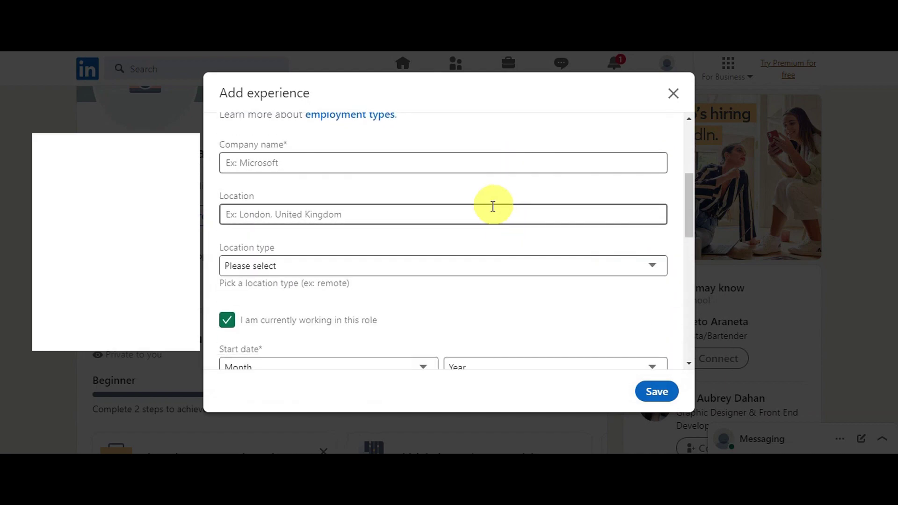
left_click(559, 266)
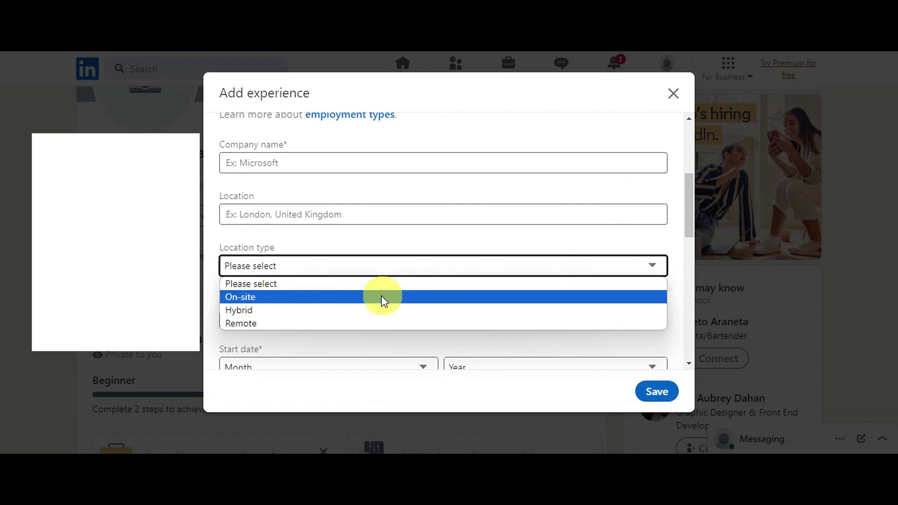
left_click(663, 272)
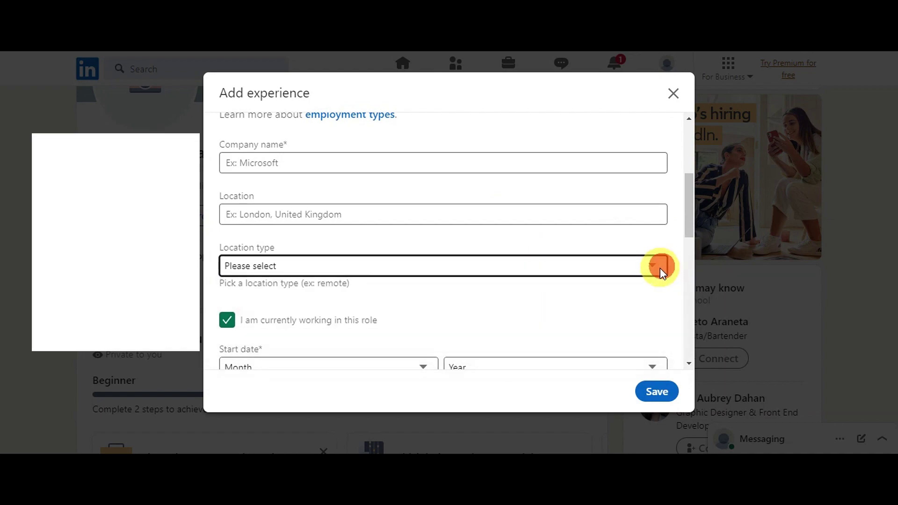
scroll(662, 266, "down", 1)
scroll(667, 266, "down", 2)
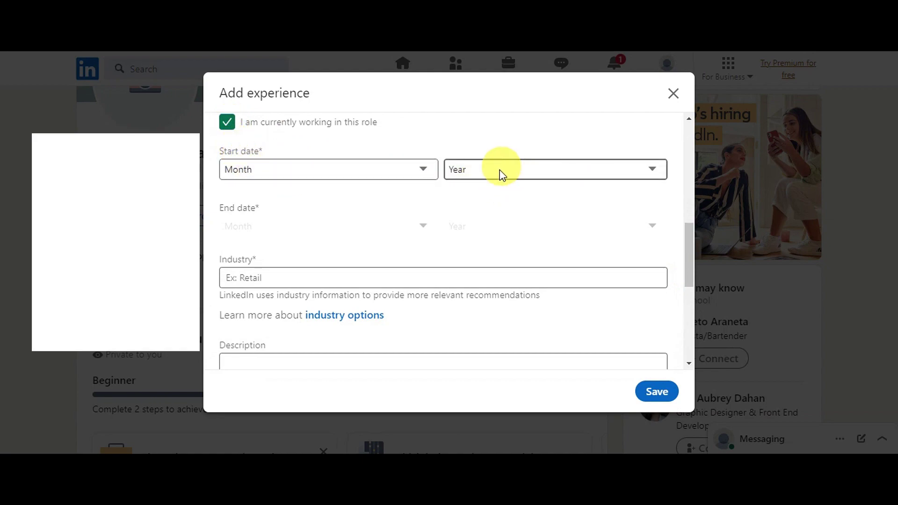
scroll(537, 250, "down", 1)
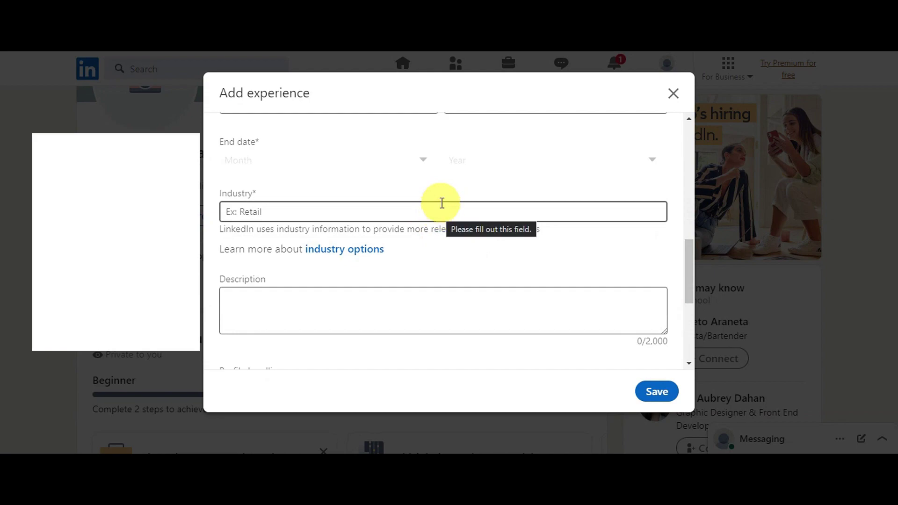
scroll(407, 248, "down", 2)
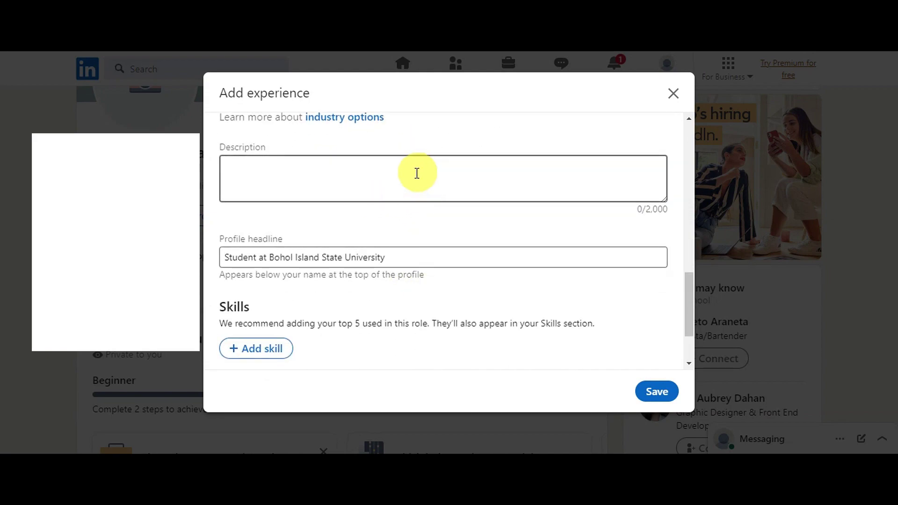
Clear the profile headline, attempt to save, then close and discard the experience entry.
left_click(412, 264)
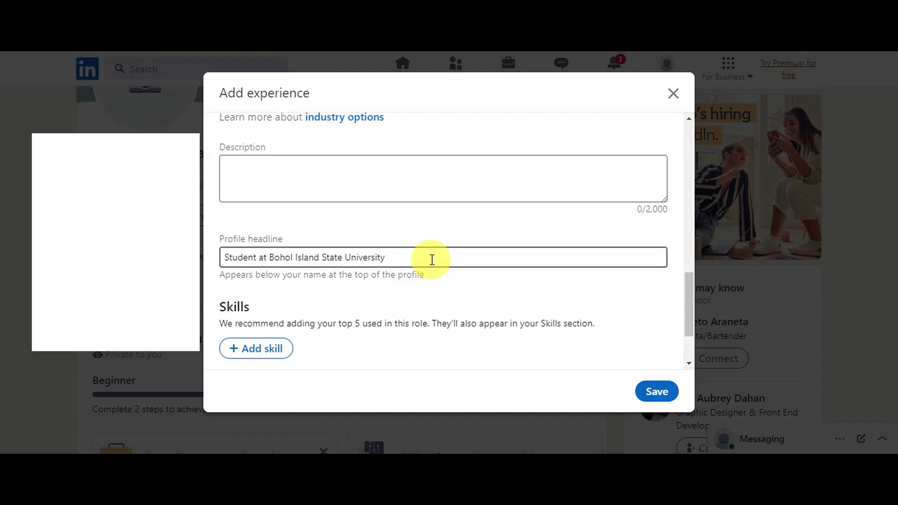
left_click_drag(428, 257, 227, 236)
key("BackSpace")
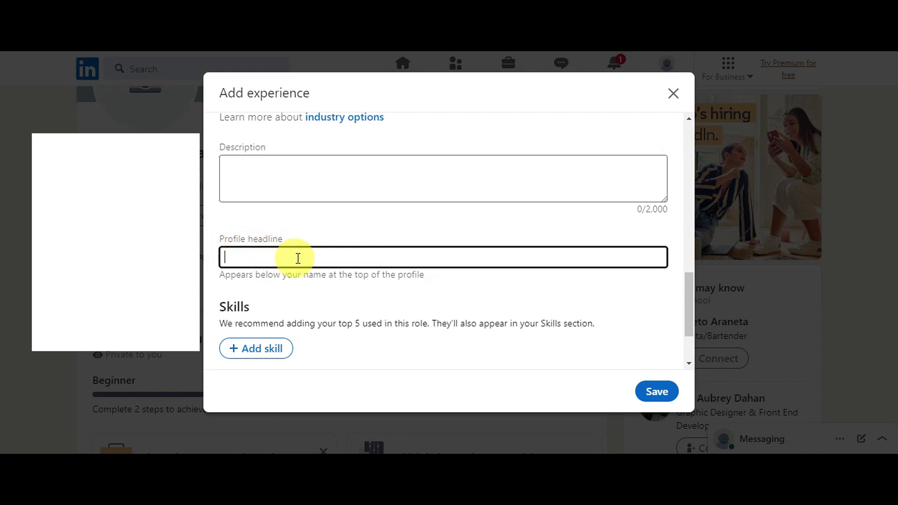
scroll(328, 281, "down", 2)
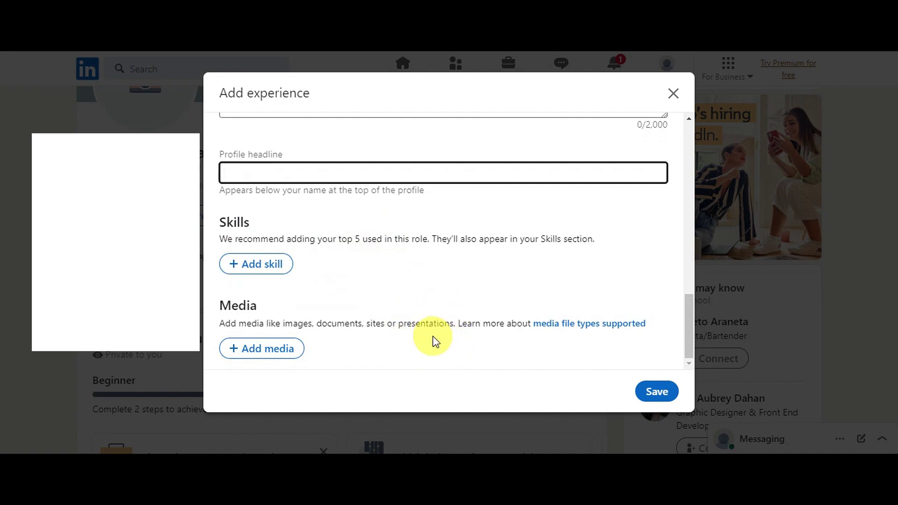
left_click(655, 391)
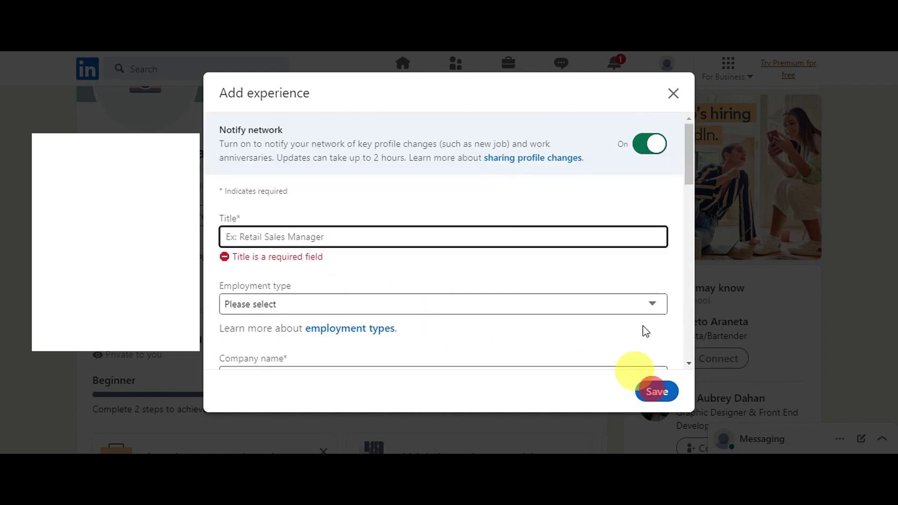
left_click(671, 97)
left_click(520, 279)
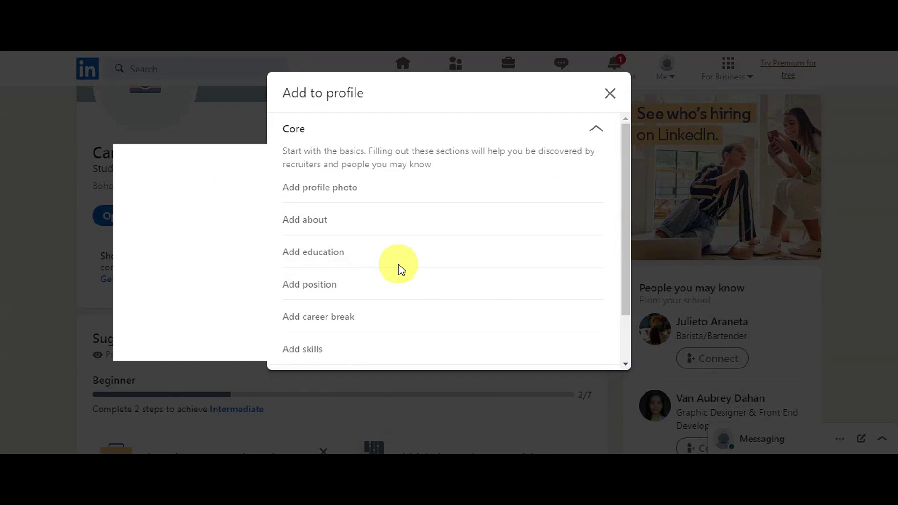
Open the Add career break form and view its list of break types.
scroll(404, 274, "down", 2)
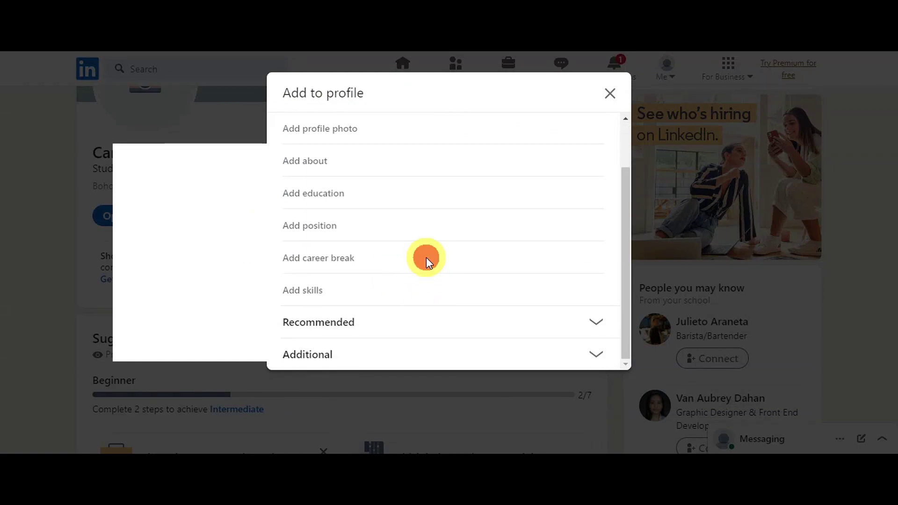
left_click(333, 257)
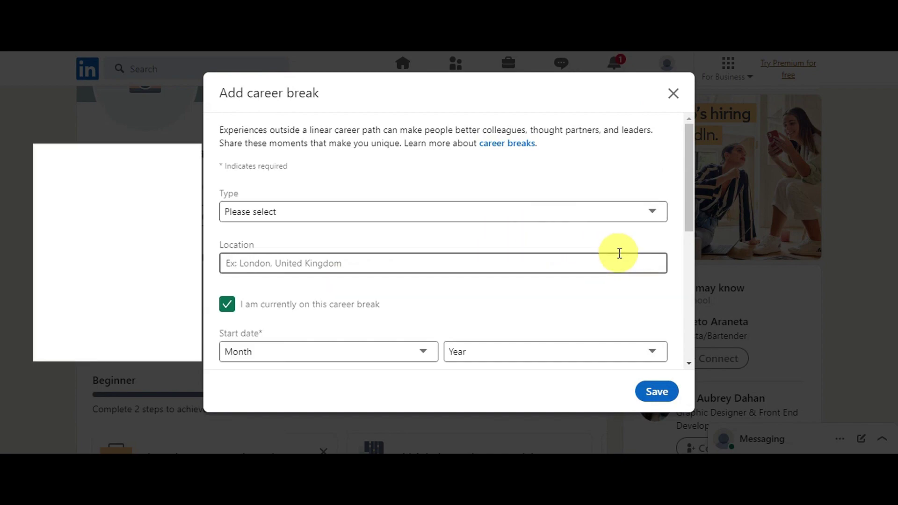
scroll(640, 245, "down", 2)
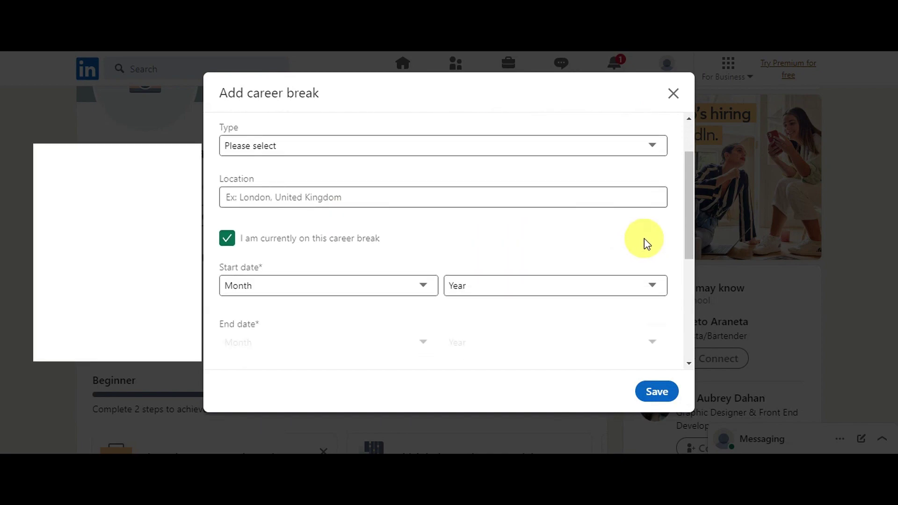
left_click(636, 145)
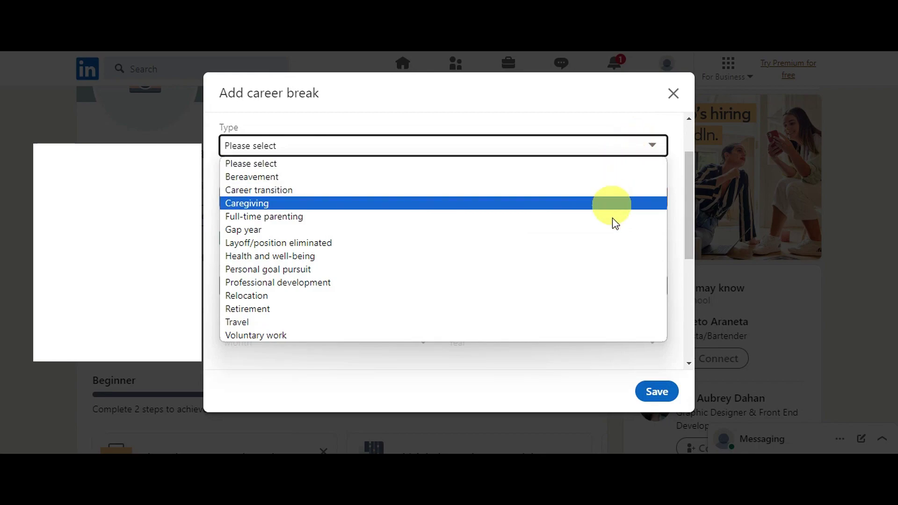
Close the career break type list and form without adding a break.
left_click(673, 93)
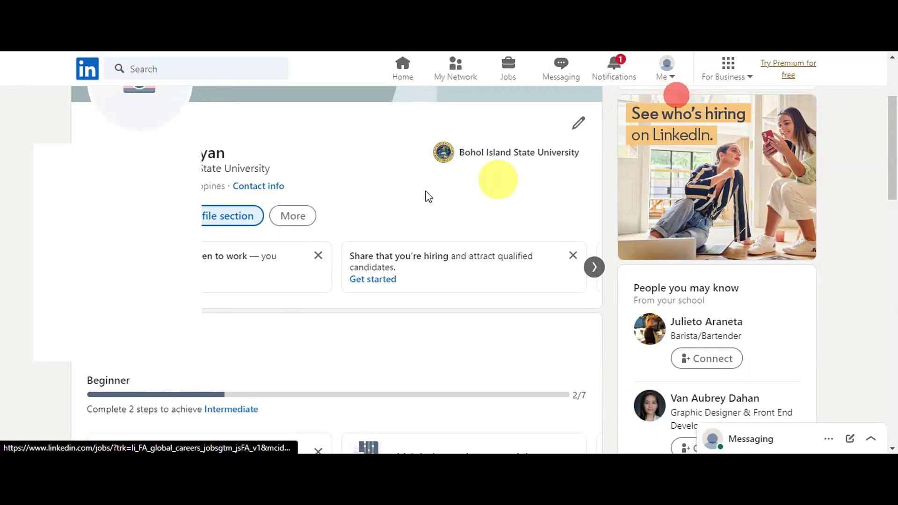
left_click(213, 213)
scroll(373, 244, "down", 1)
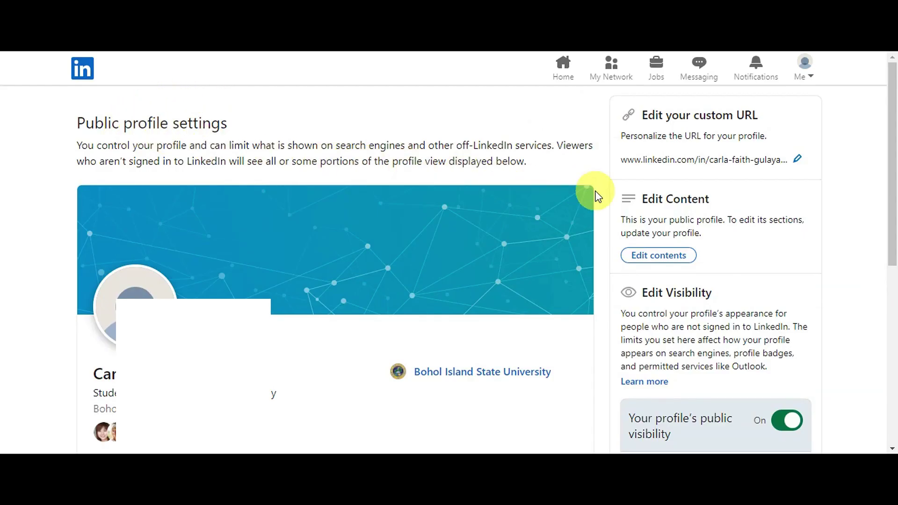
scroll(603, 192, "down", 2)
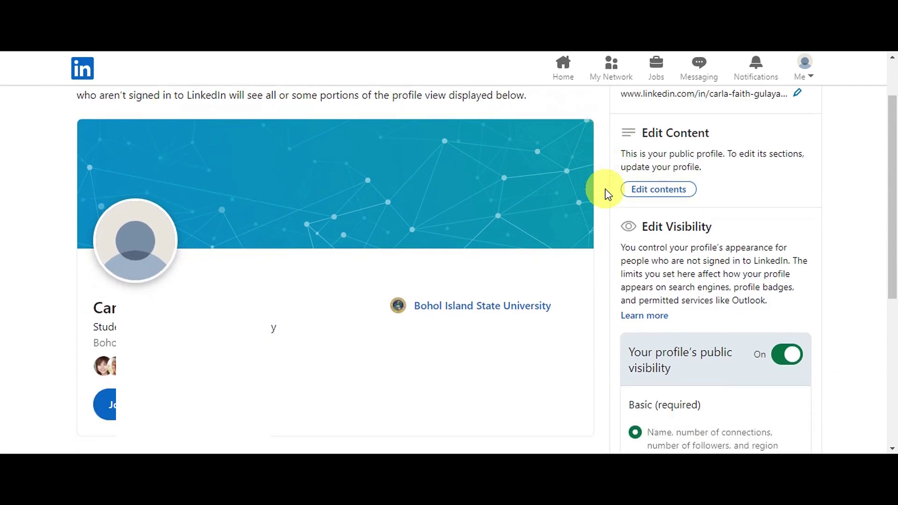
scroll(607, 193, "up", 2)
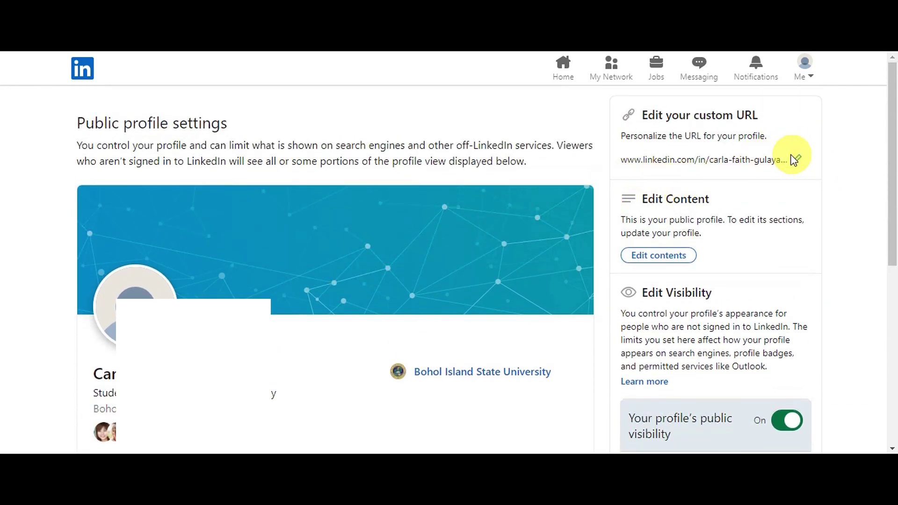
Edit and save the custom public profile URL, then return to the profile.
left_click(797, 160)
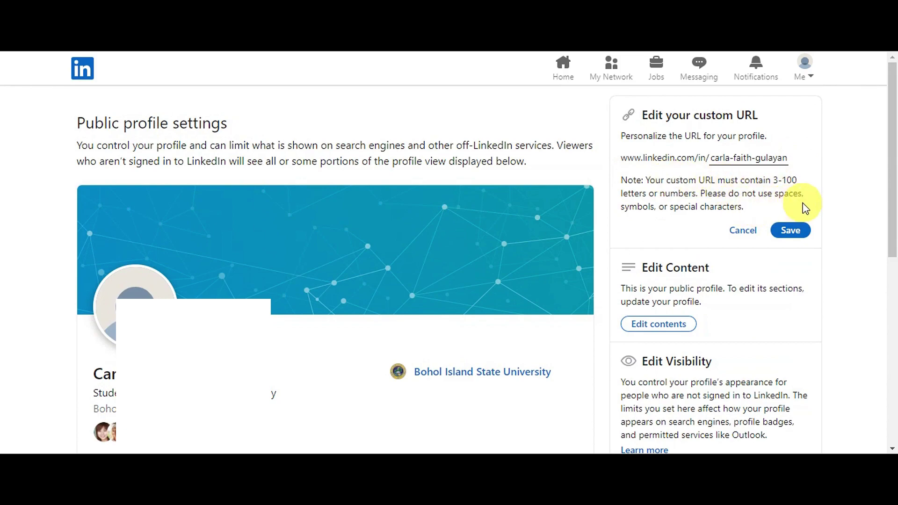
left_click(798, 233)
scroll(820, 199, "down", 2)
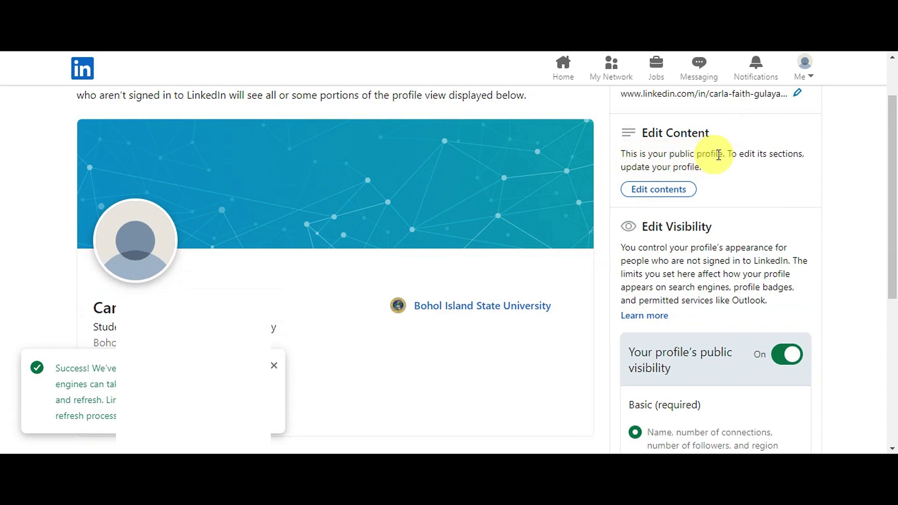
left_click(687, 189)
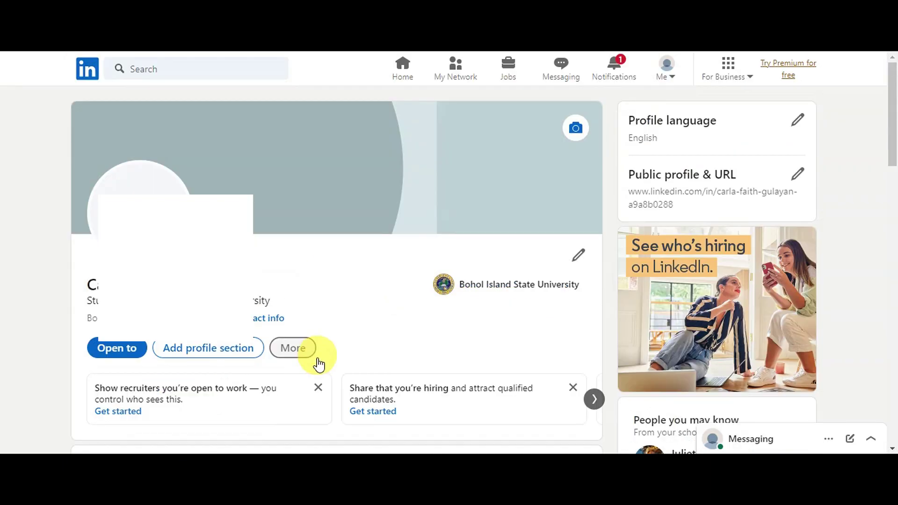
Open the profile's More menu showing Send profile, Save to PDF and Build a resume.
left_click(301, 348)
scroll(472, 304, "down", 1)
scroll(472, 304, "down", 2)
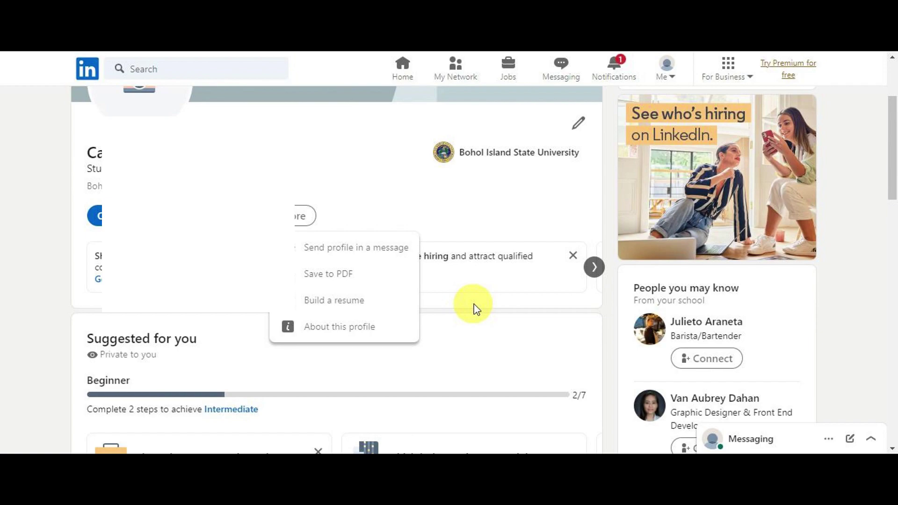
Build a resume created from the profile, skipping the desired job title prompt.
left_click(373, 302)
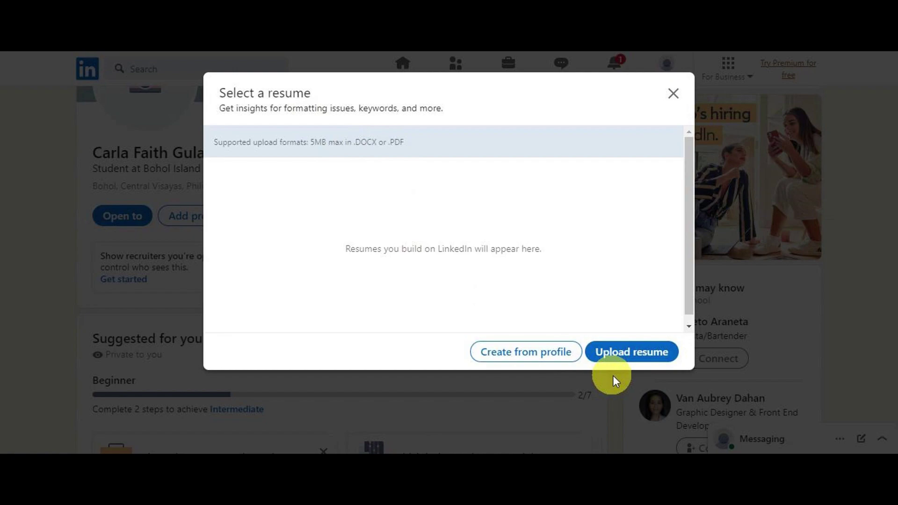
left_click(637, 358)
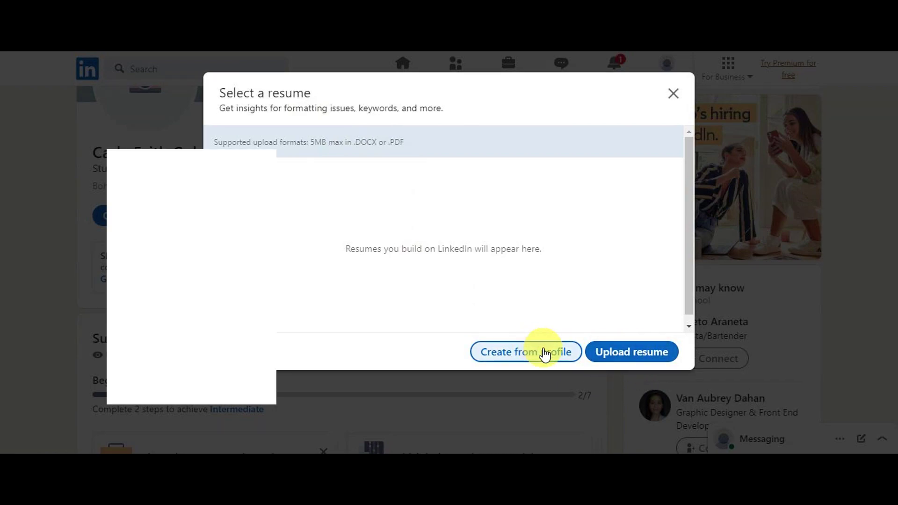
left_click(544, 352)
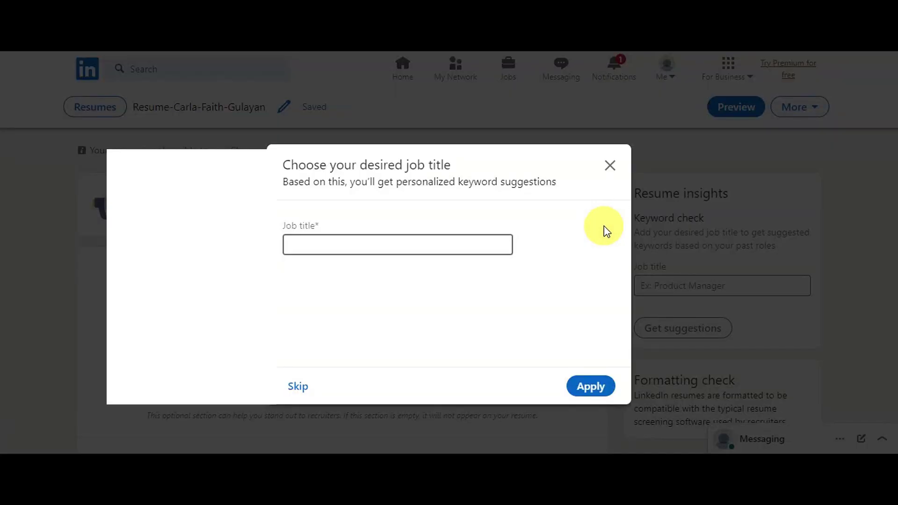
left_click(610, 166)
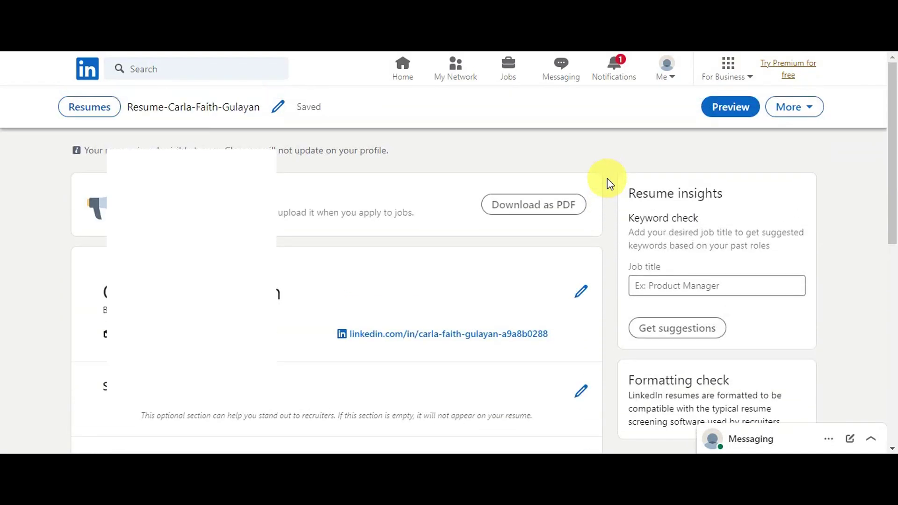
scroll(607, 178, "down", 3)
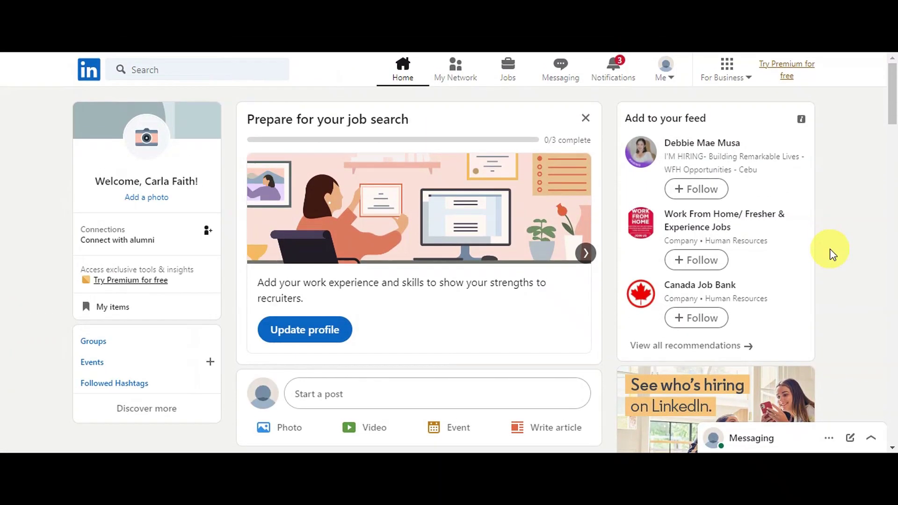
Run a LinkedIn search for 'hirin' and look over the results.
left_click(237, 69)
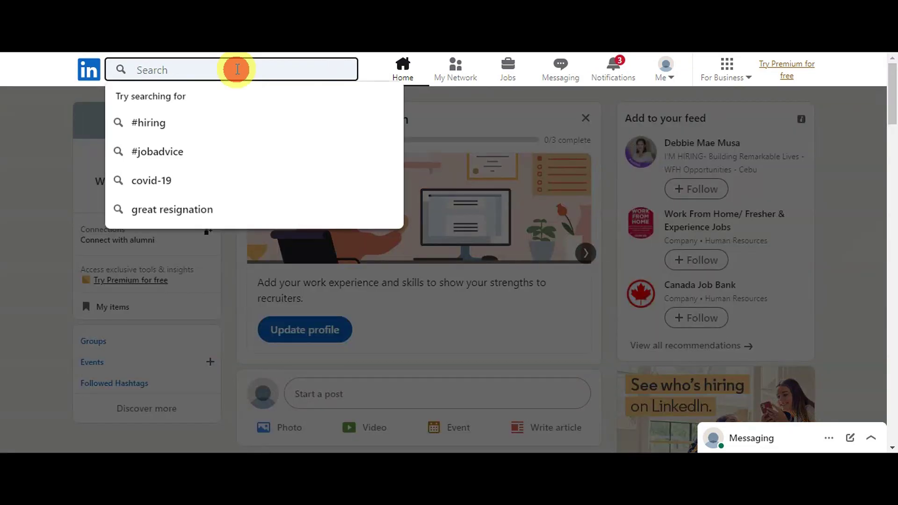
type("hir")
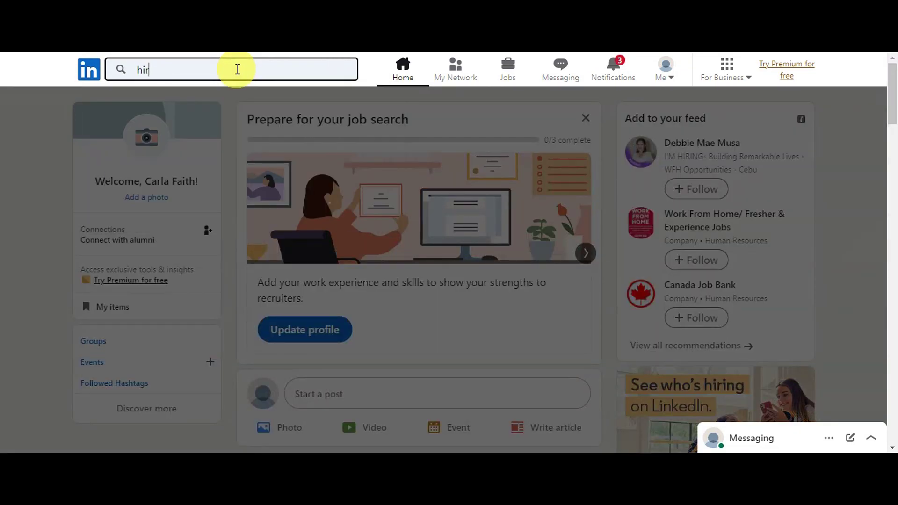
type("ing")
key("Return")
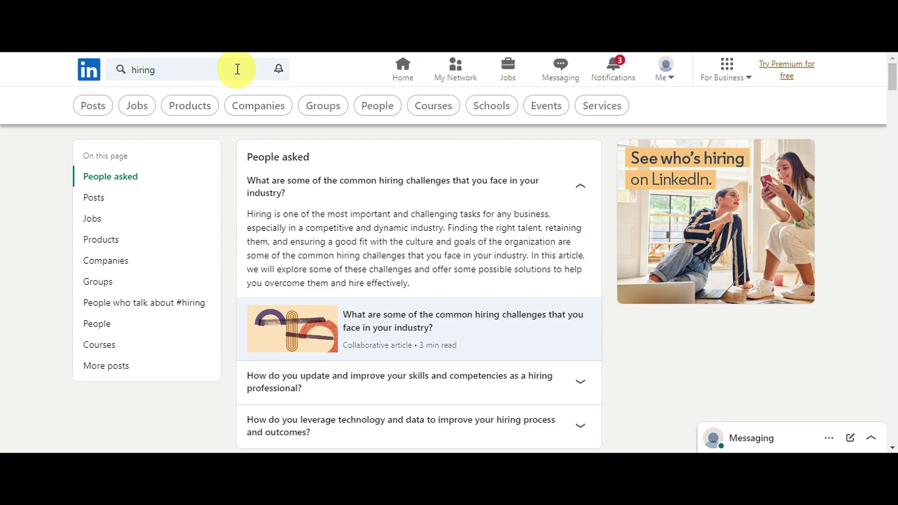
scroll(237, 69, "down", 5)
Replace the query with 'video e' and run the 'video editor' suggestion.
left_click(168, 69)
type("v")
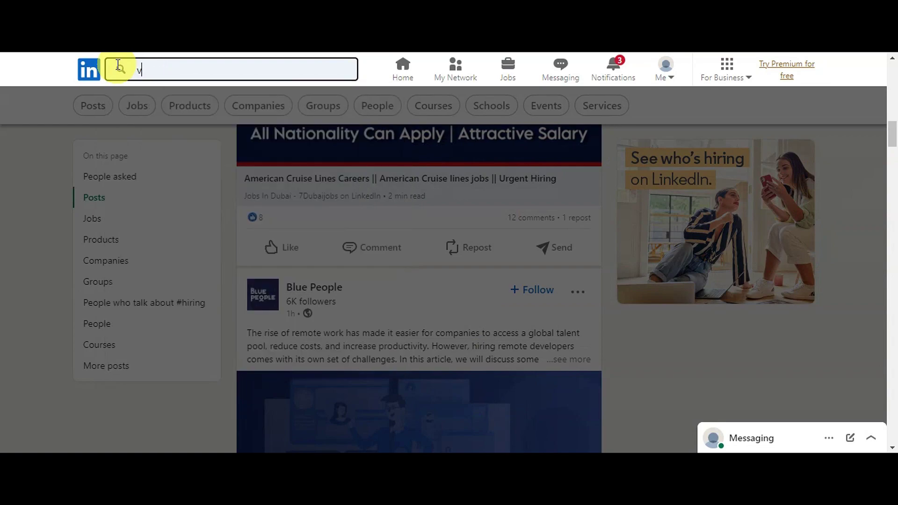
type("ideo e")
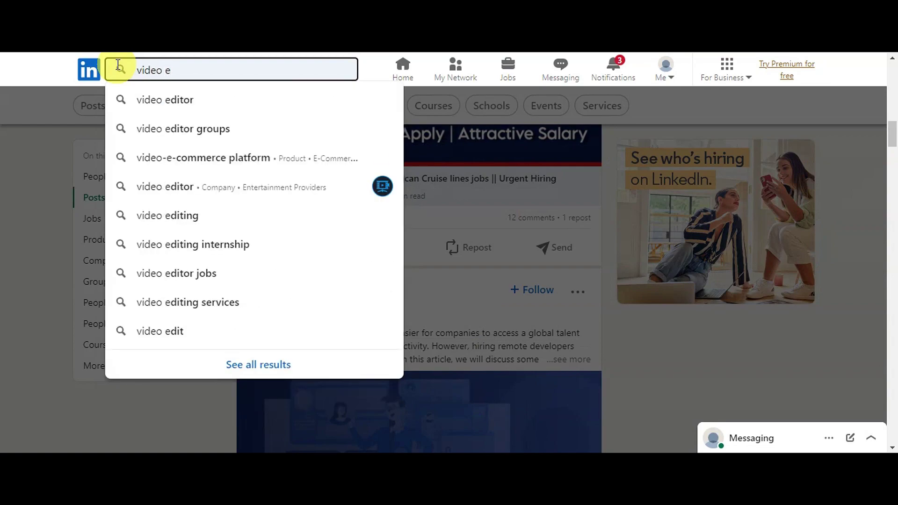
key("Down")
key("Return")
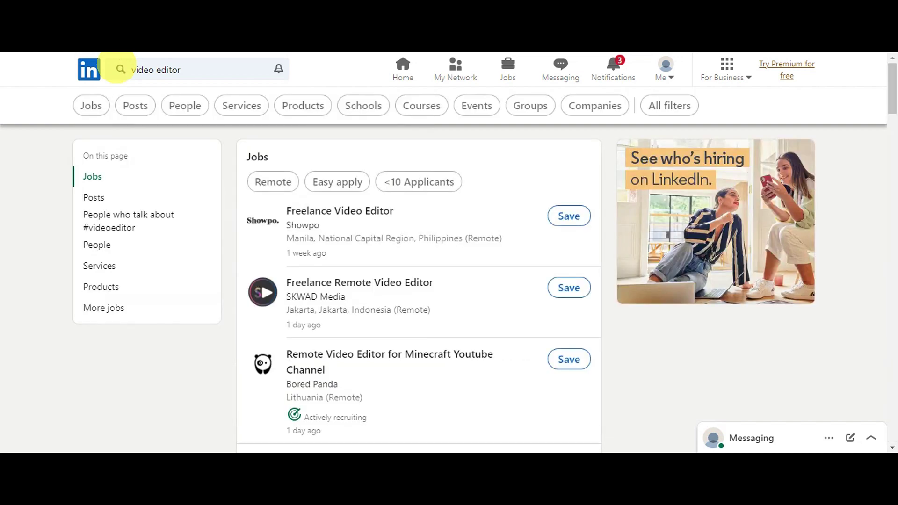
Scroll through the video editor results and expand a recruiter's post to read it fully.
scroll(257, 265, "down", 2)
scroll(260, 271, "down", 2)
scroll(281, 262, "down", 2)
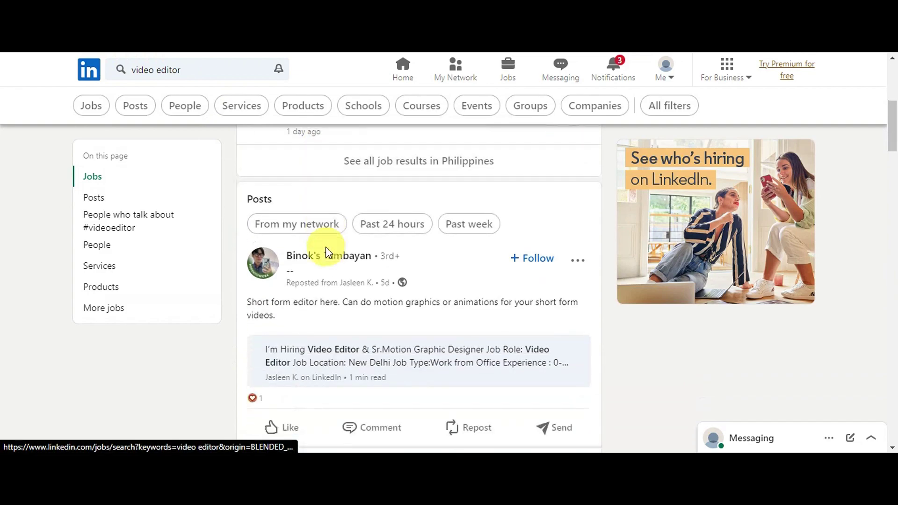
scroll(564, 325, "down", 3)
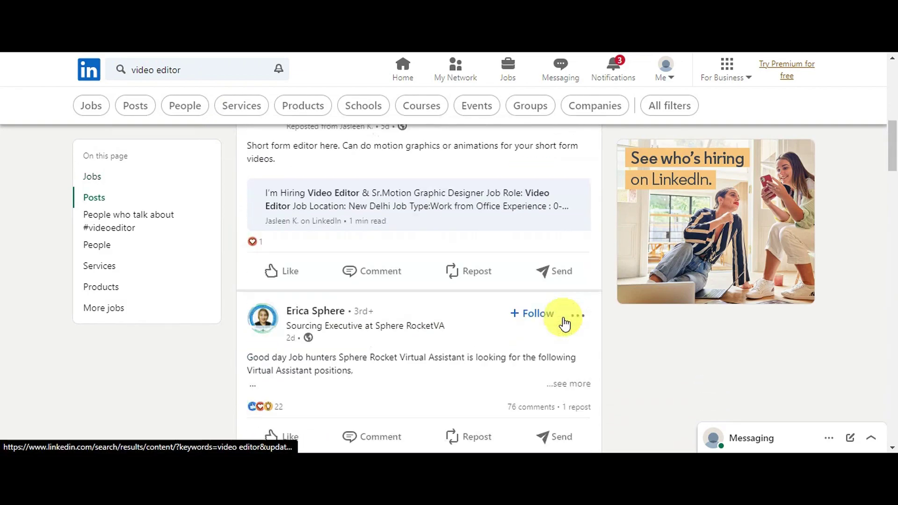
scroll(484, 366, "down", 1)
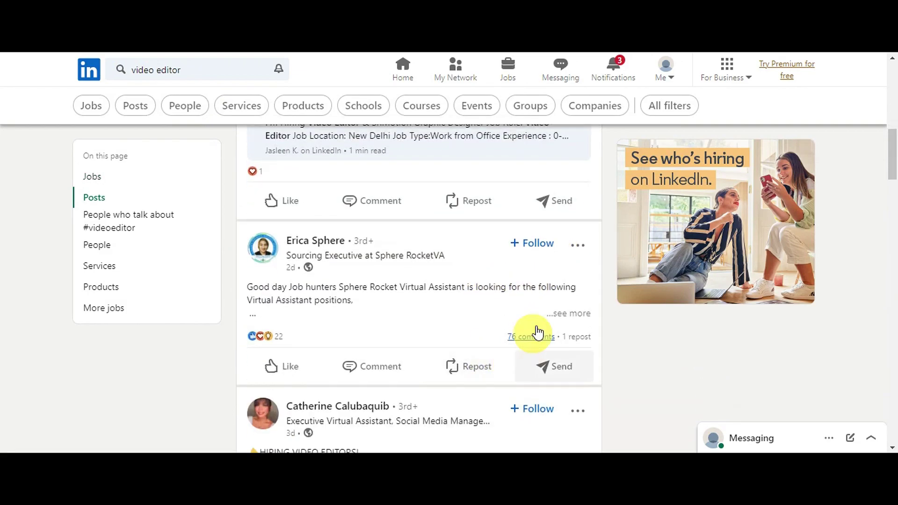
left_click(569, 312)
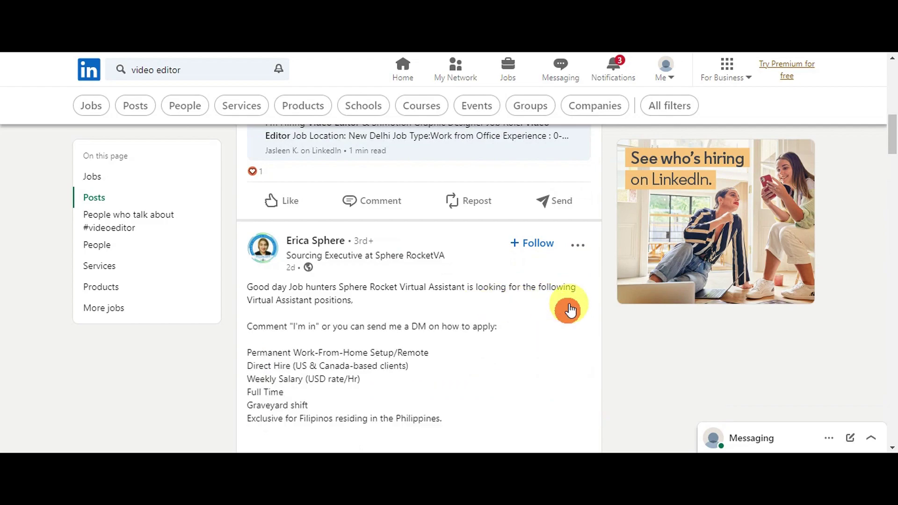
Filter the results to Posts, open the recruiter's profile, then go back to the home feed.
scroll(568, 311, "down", 3)
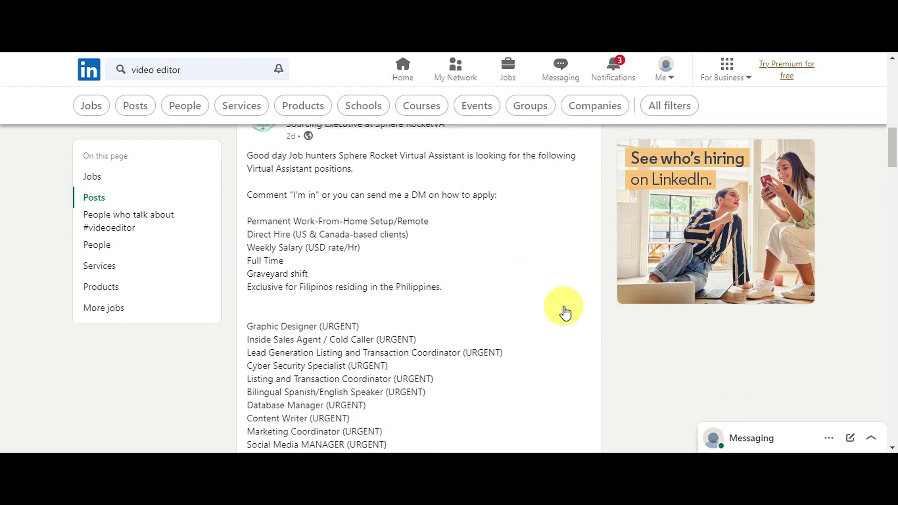
scroll(565, 312, "down", 1)
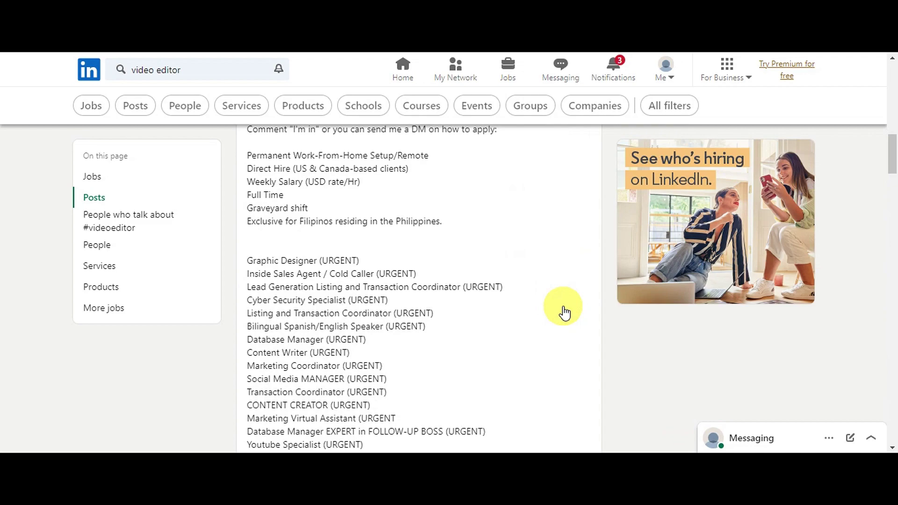
scroll(565, 313, "down", 1)
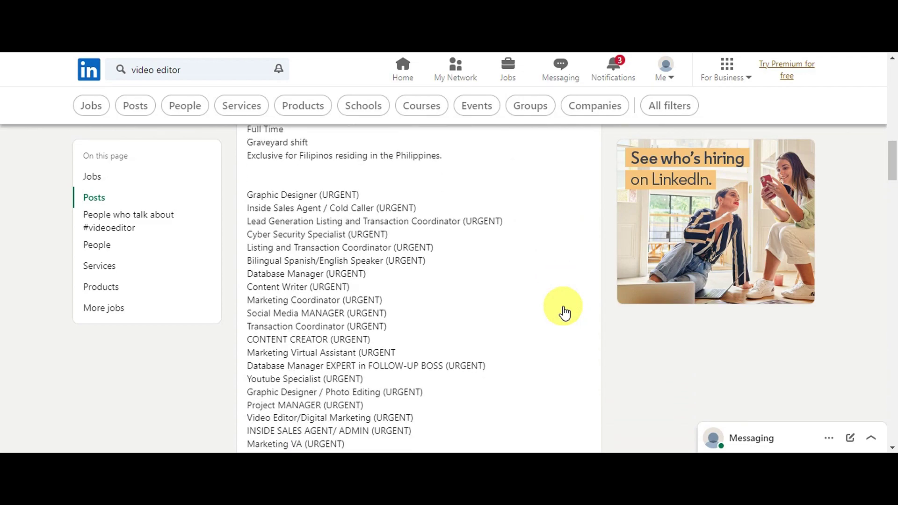
scroll(564, 313, "down", 1)
scroll(565, 314, "down", 1)
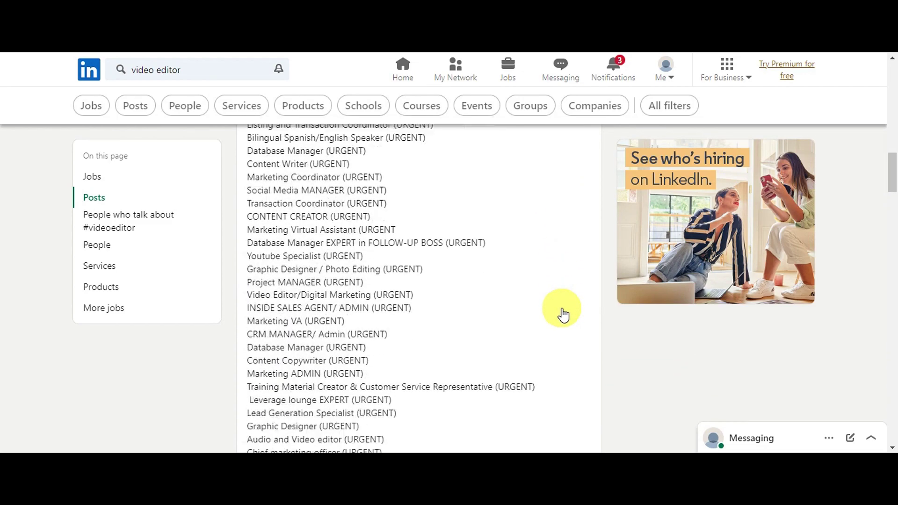
scroll(563, 315, "down", 3)
scroll(564, 314, "down", 2)
scroll(563, 314, "down", 3)
scroll(563, 314, "down", 1)
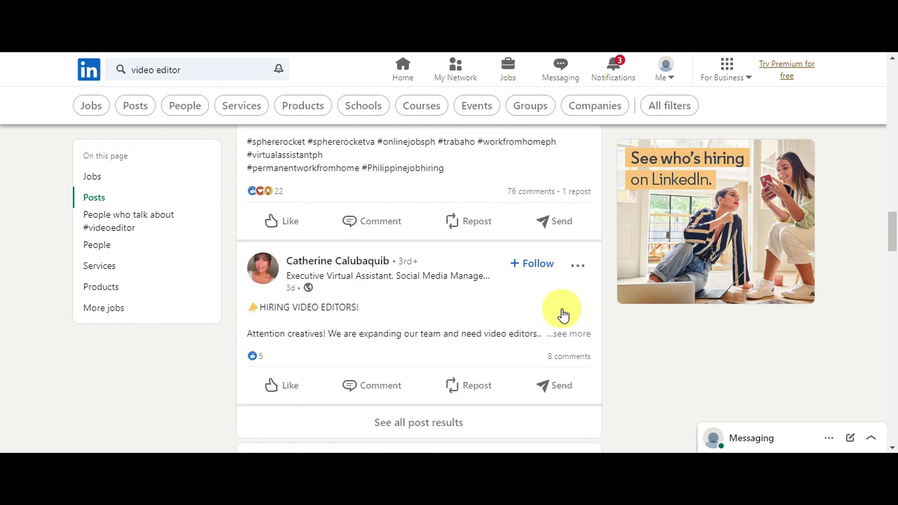
left_click(576, 336)
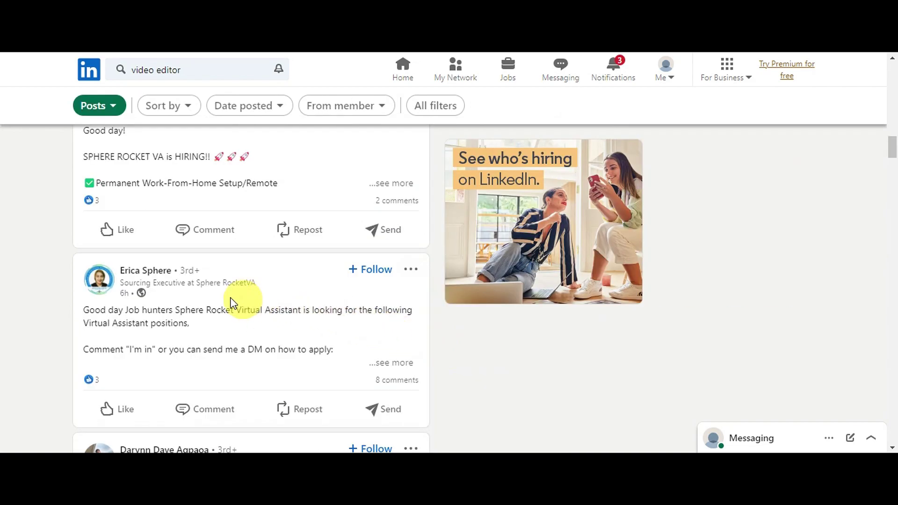
left_click(99, 278)
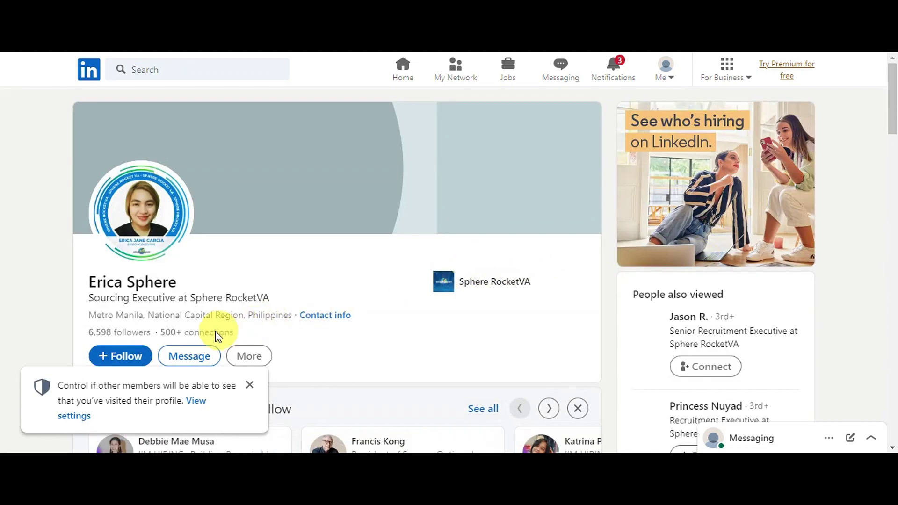
left_click(183, 354)
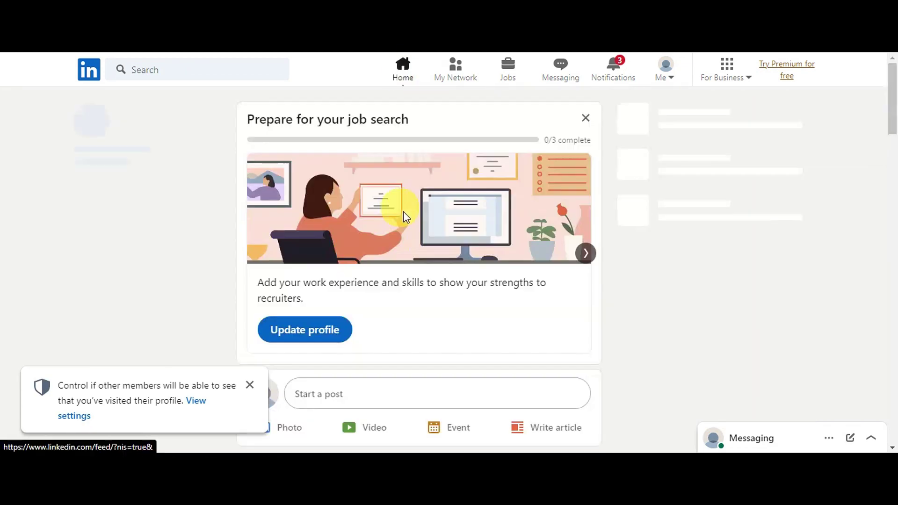
left_click(249, 384)
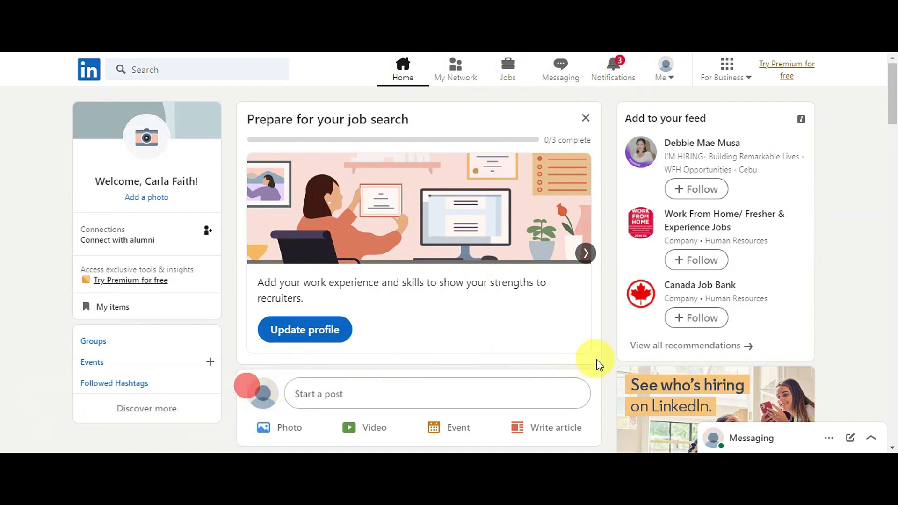
scroll(607, 364, "down", 5)
scroll(640, 363, "down", 1)
scroll(639, 361, "down", 2)
scroll(640, 360, "down", 2)
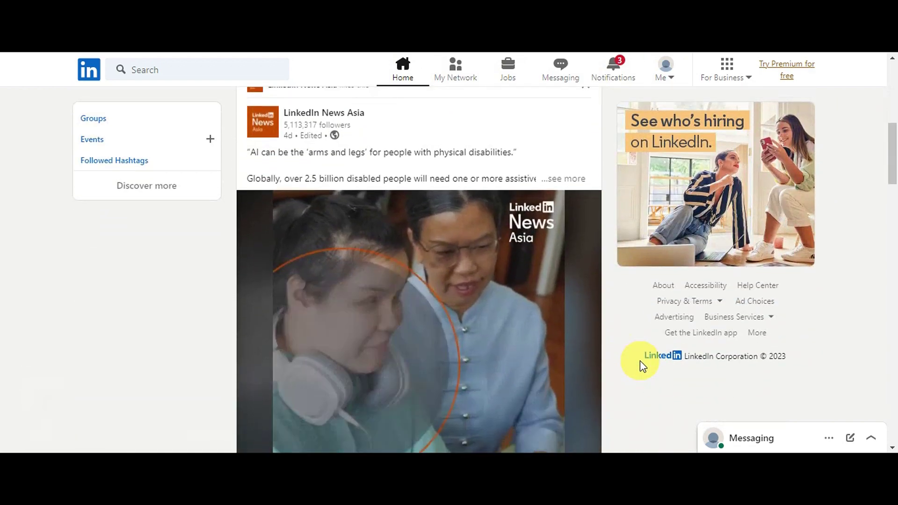
scroll(640, 360, "down", 3)
scroll(639, 360, "down", 4)
scroll(639, 361, "down", 2)
scroll(639, 360, "down", 5)
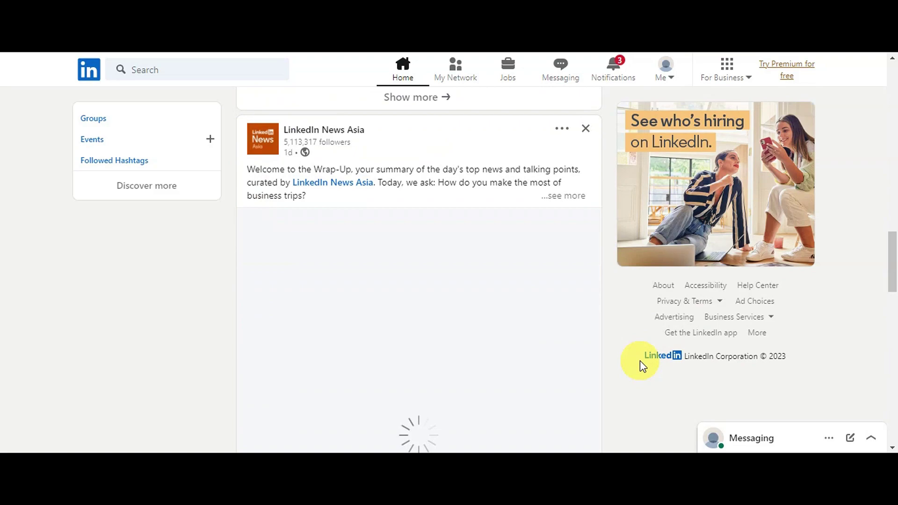
scroll(640, 360, "down", 5)
scroll(640, 360, "down", 2)
scroll(640, 361, "down", 3)
scroll(639, 360, "down", 2)
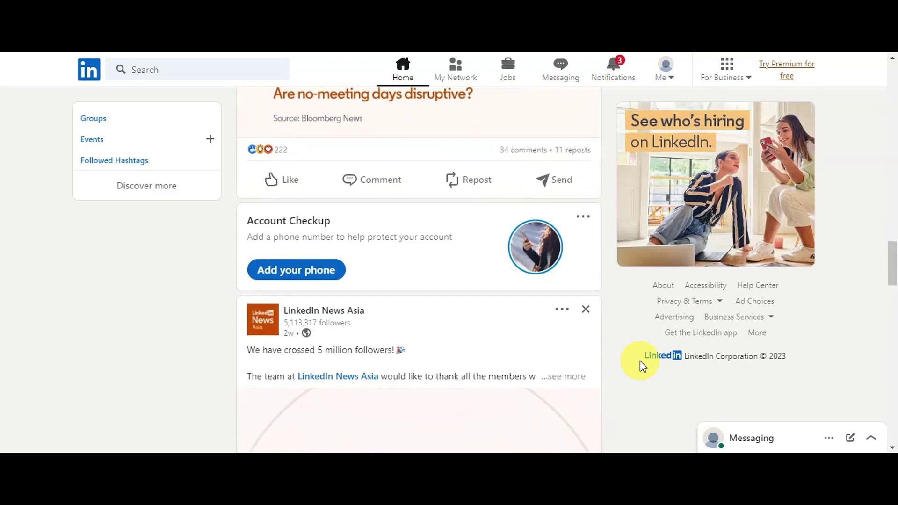
scroll(639, 360, "down", 1)
scroll(639, 360, "down", 3)
scroll(640, 361, "down", 2)
scroll(639, 360, "down", 1)
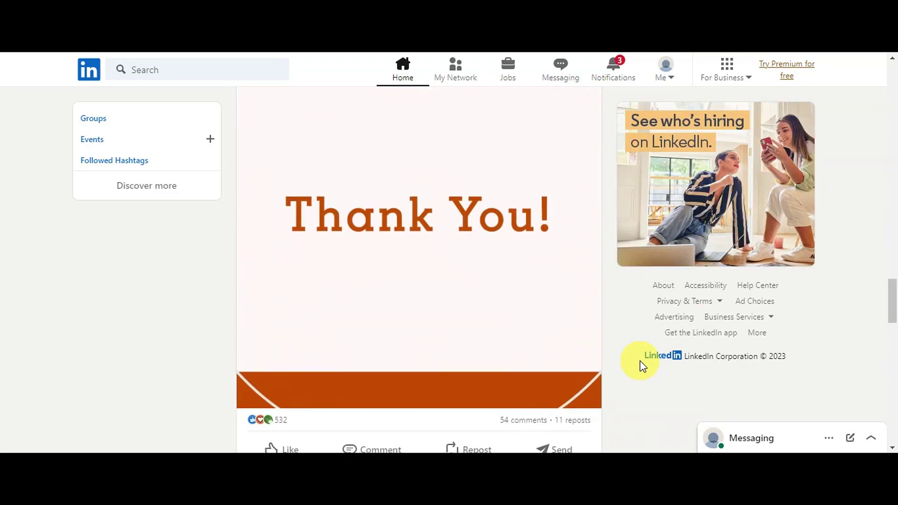
scroll(640, 360, "down", 5)
scroll(640, 360, "down", 2)
scroll(640, 361, "down", 2)
scroll(639, 361, "down", 5)
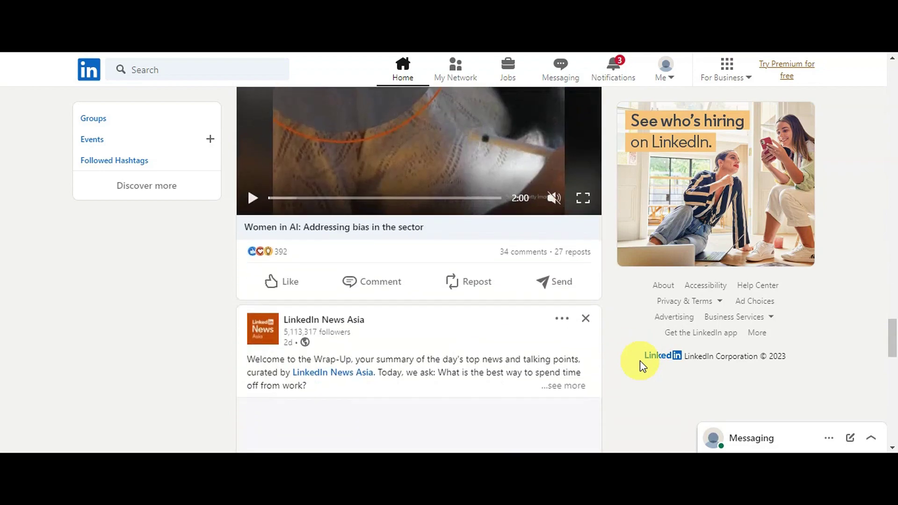
scroll(640, 361, "down", 1)
scroll(639, 361, "down", 4)
scroll(639, 360, "down", 5)
scroll(639, 361, "down", 3)
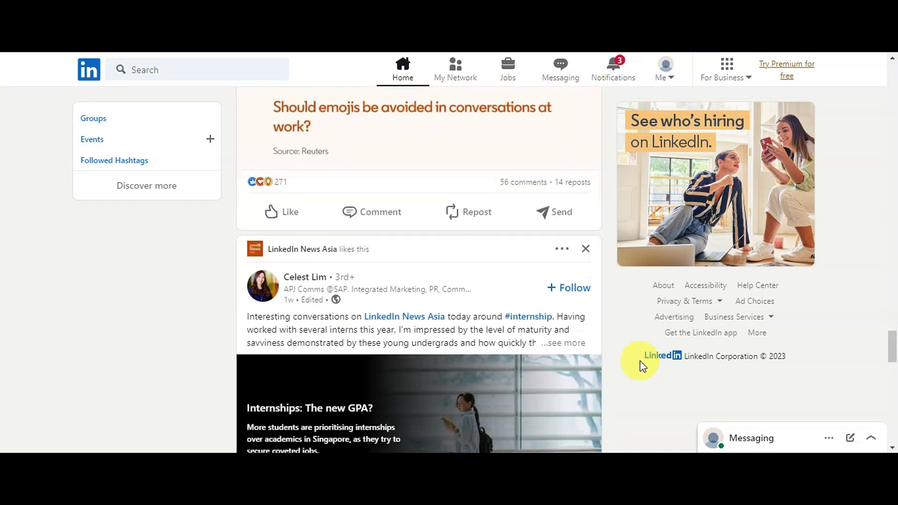
scroll(640, 360, "down", 2)
scroll(639, 361, "down", 5)
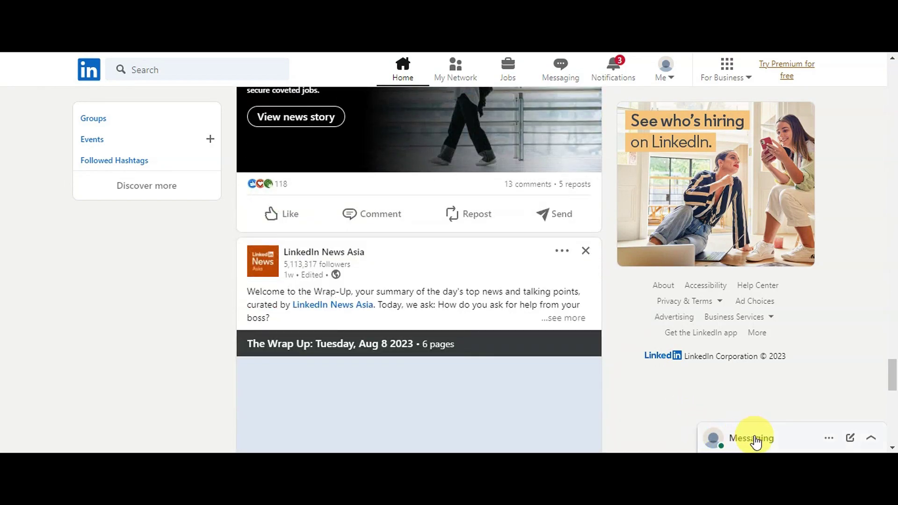
left_click(756, 440)
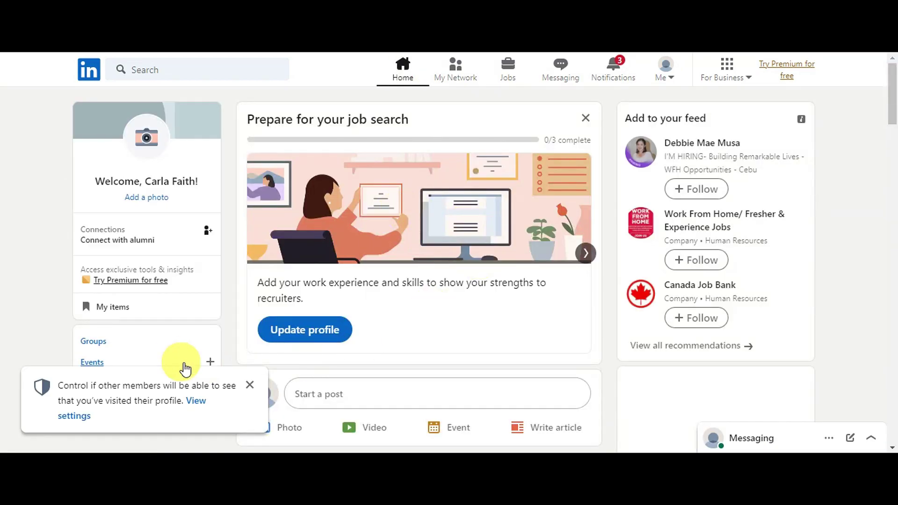
left_click(249, 385)
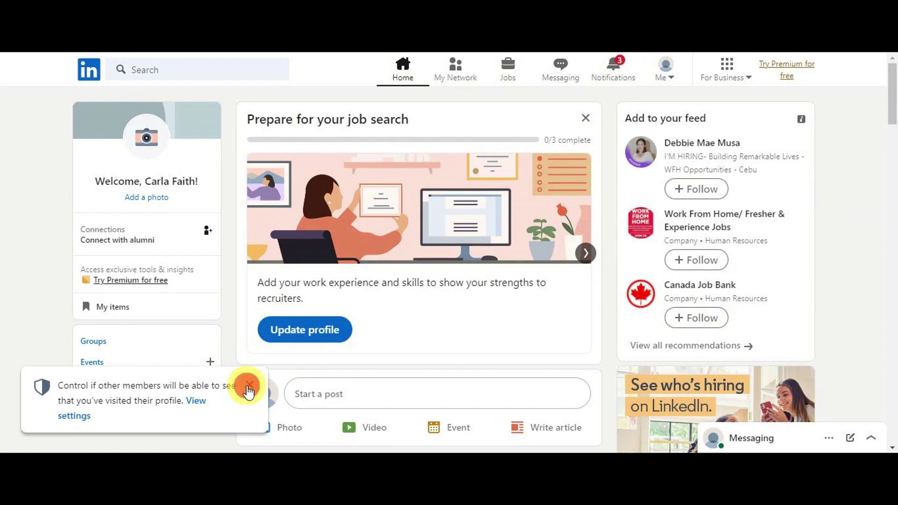